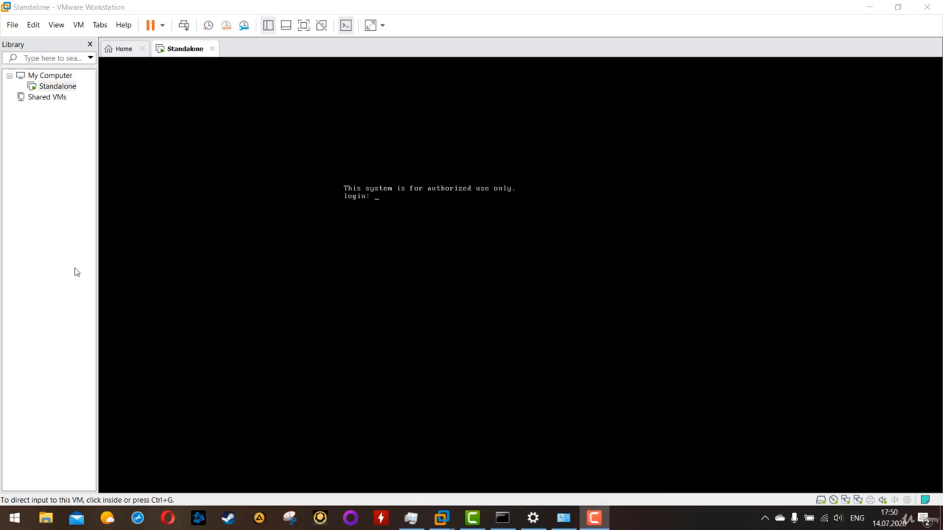
Step: Log in to the Standalone virtual machine's console as admin with the account password
click(49, 109)
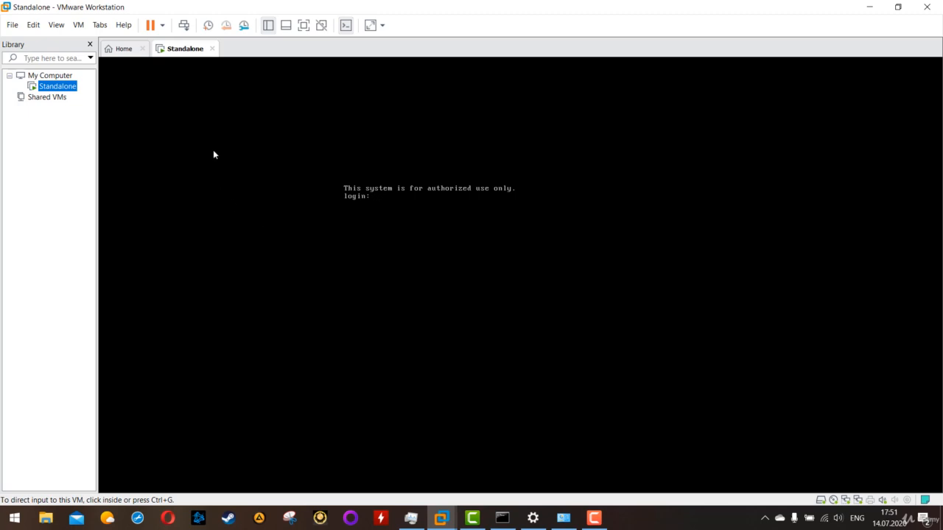
click(386, 179)
click(390, 202)
text(ad)
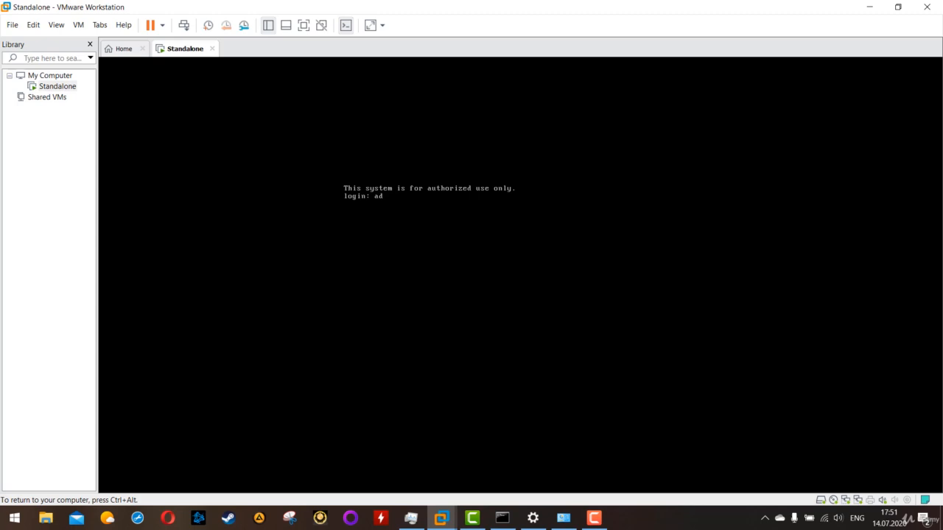
text(min)
key(Return)
key(Return)
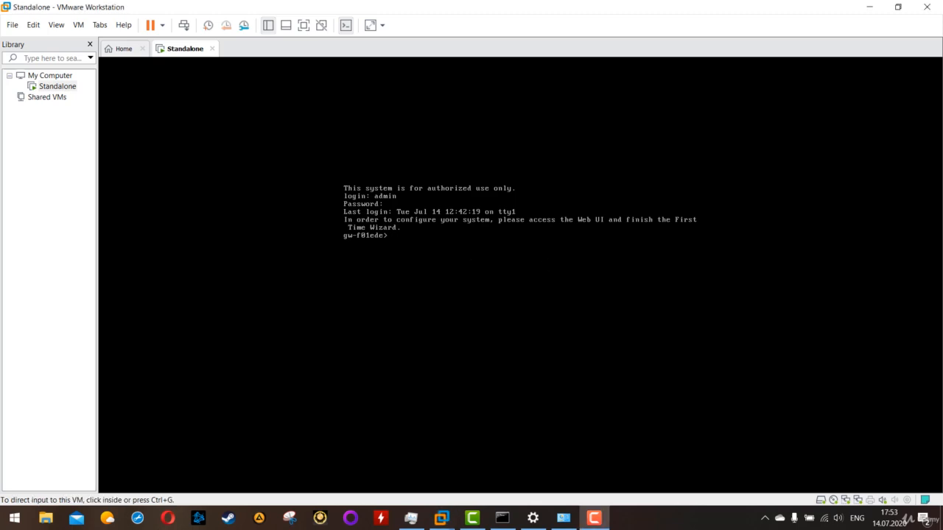
Step: List the gateway's network interfaces with the command show interfaces
click(661, 269)
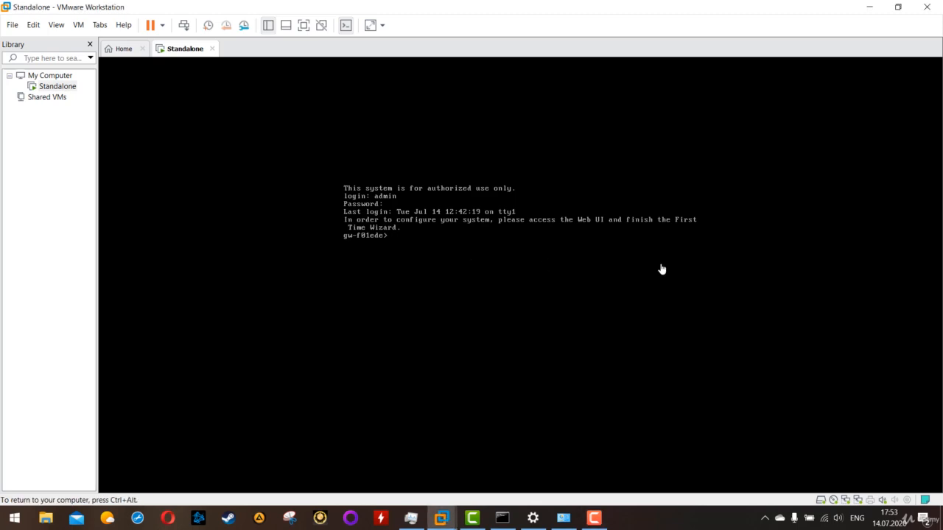
text(show interfaces)
key(Return)
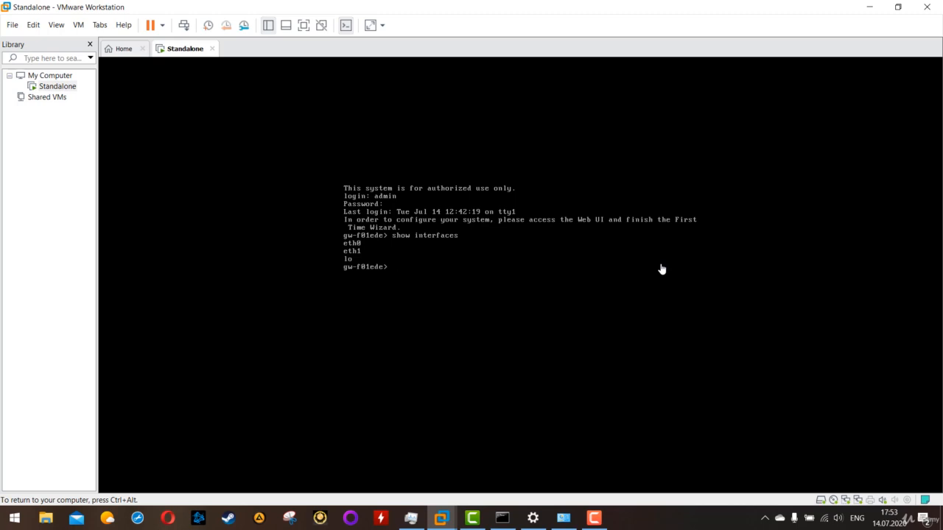
Step: Write the command show interface eth0 at the gateway prompt without running it
text(show interface eth0)
Step: Check the first network adapter's connection type in the Standalone VM's settings, and run the pending eth0 query in the console
key(ctrl+alt)
click(85, 30)
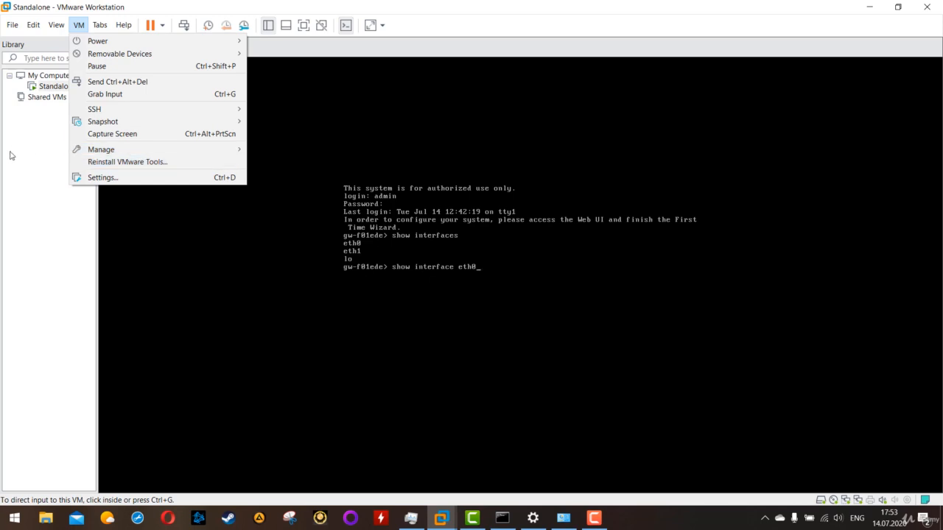
click(56, 86)
right_click(56, 87)
click(96, 298)
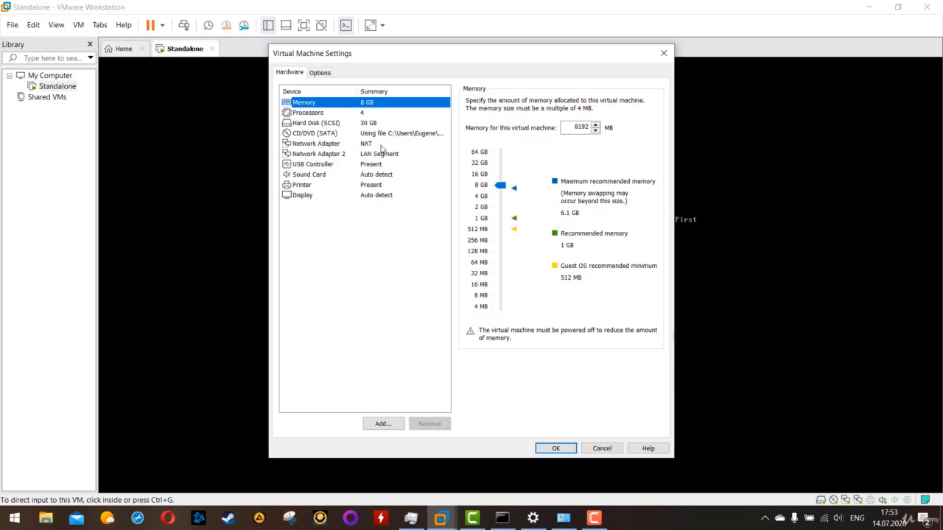
click(308, 145)
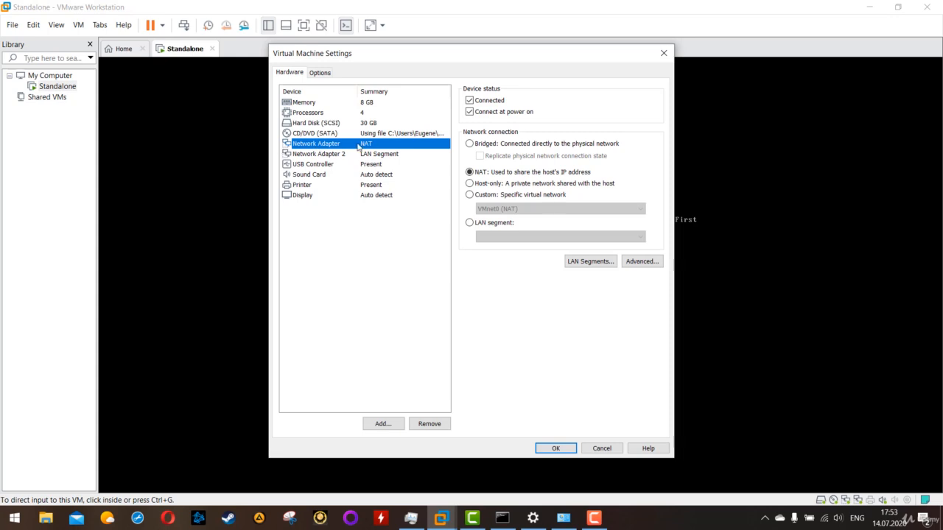
click(664, 53)
click(514, 258)
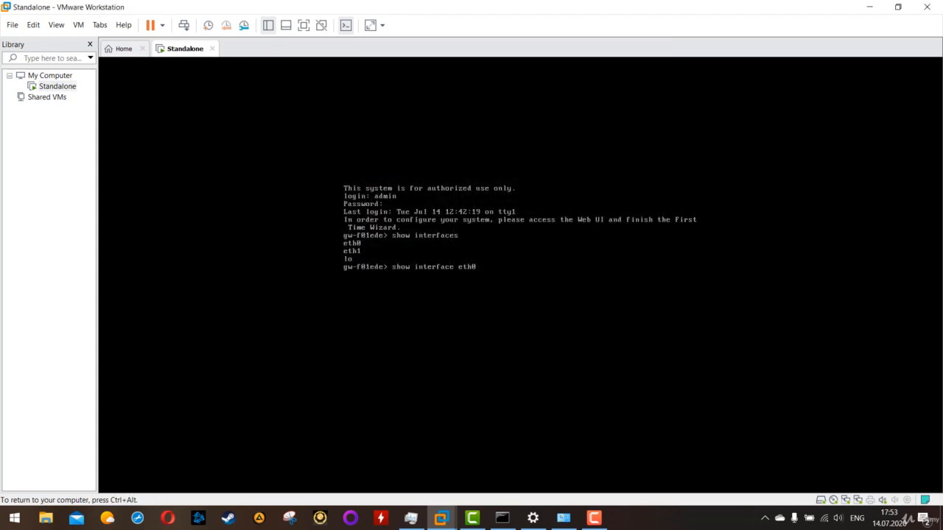
key(Return)
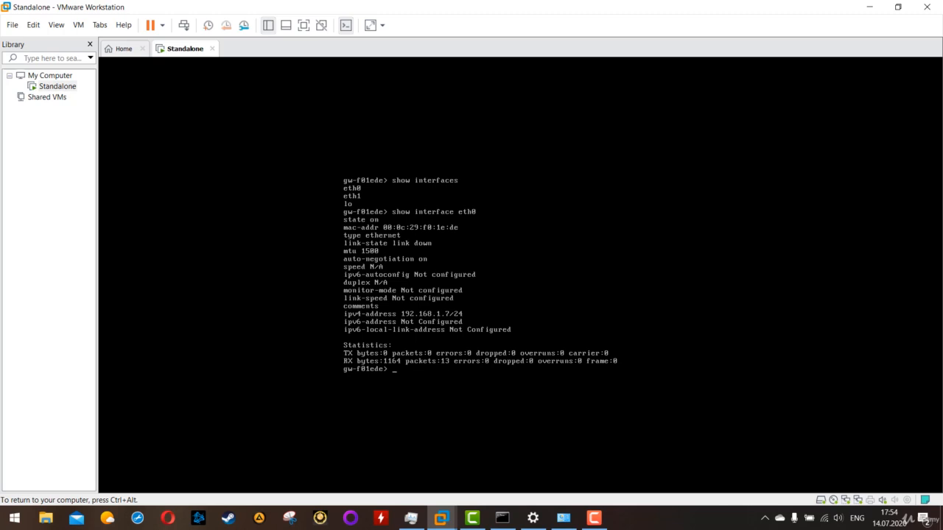
Step: Switch to the host's Command Prompt and run ipconfig to list the computer's network configuration
key(ctrl+alt)
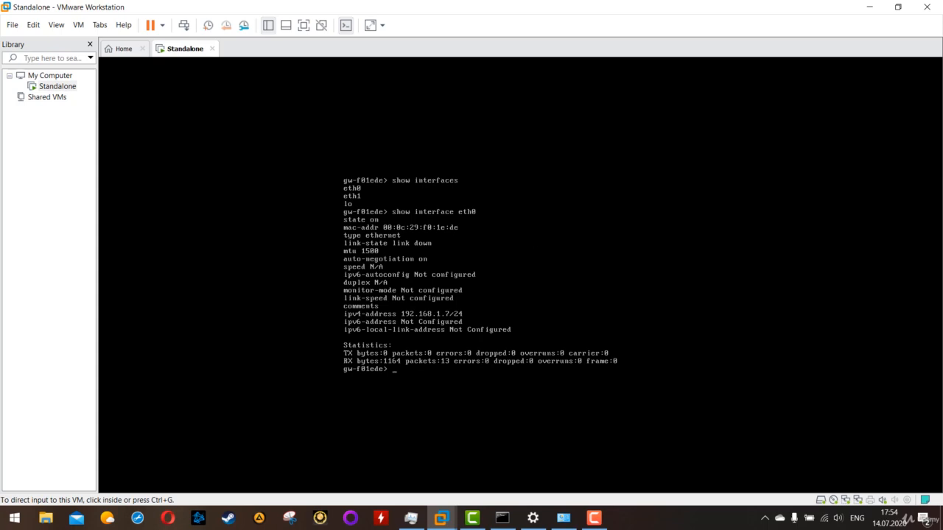
click(502, 518)
click(322, 267)
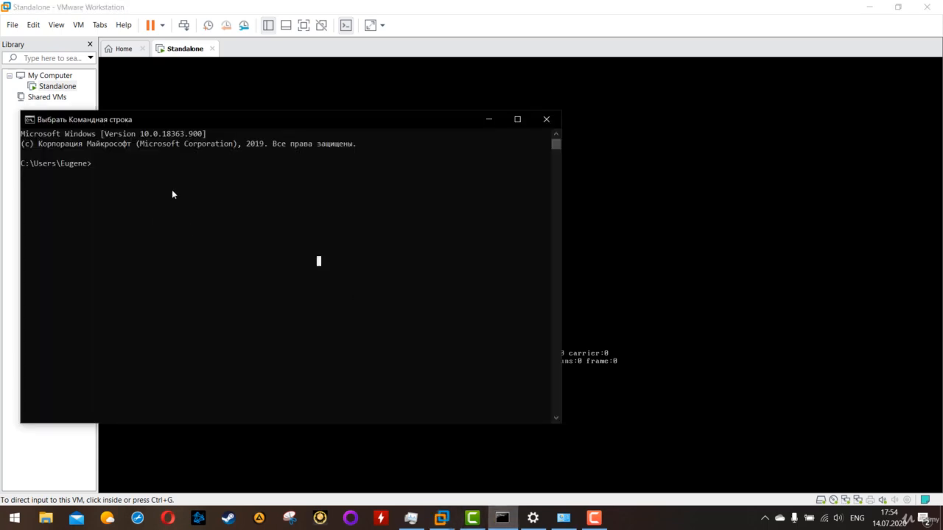
text(ipcon)
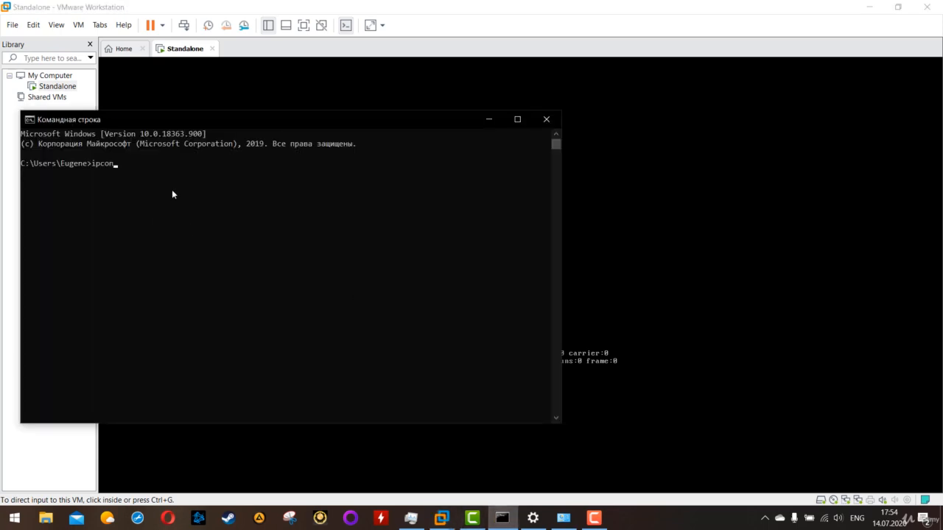
text(fig)
key(Return)
Step: Examine the wireless adapter's IPv4 address and subnet mask in the ipconfig output, and return to the VM console
click(309, 298)
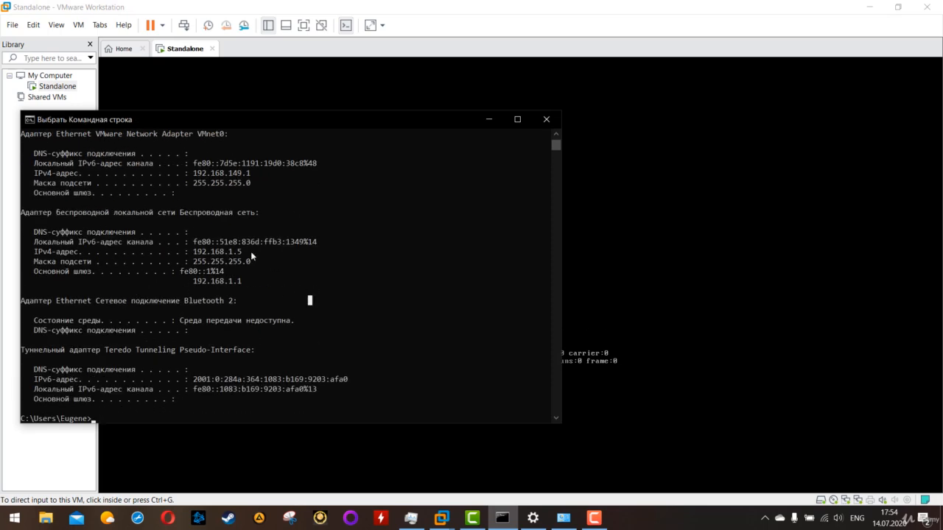
drag(251, 251, 191, 251)
click(209, 251)
click(256, 261)
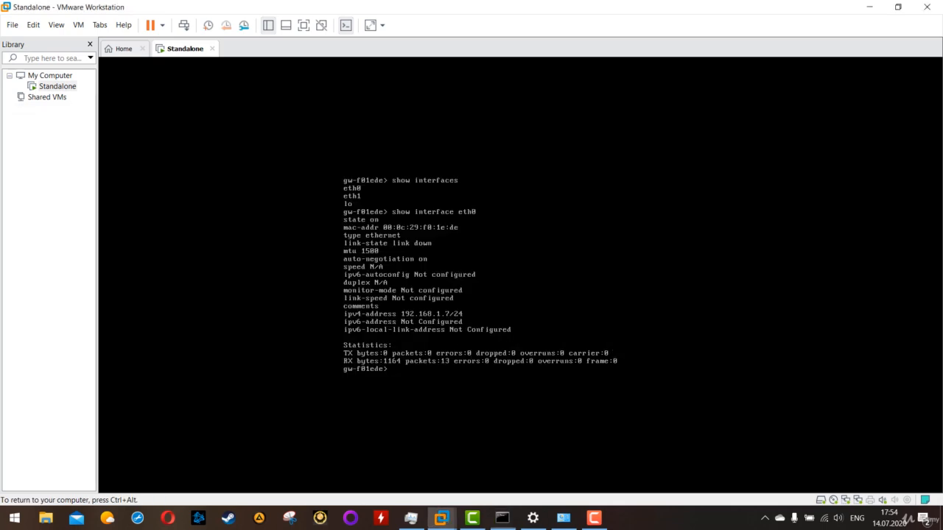
click(628, 353)
Step: Begin a set interface command for eth0 at the gateway prompt, listing the available interfaces and parameters
text(set interfa)
key(Tab)
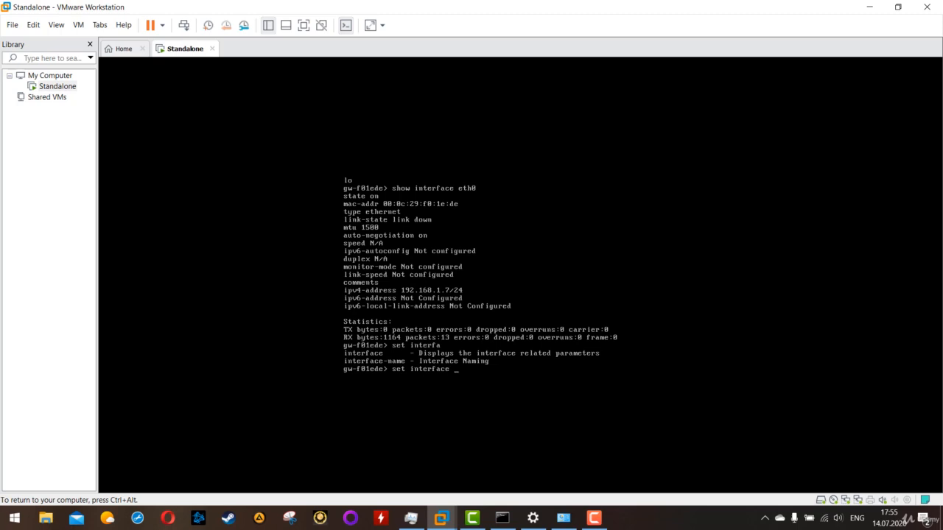
key(Tab)
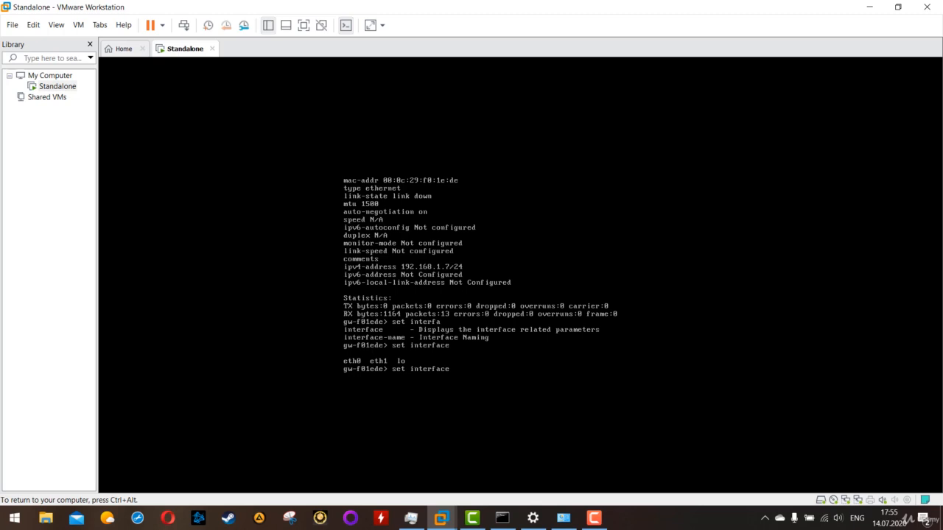
text(eth0)
key(Tab)
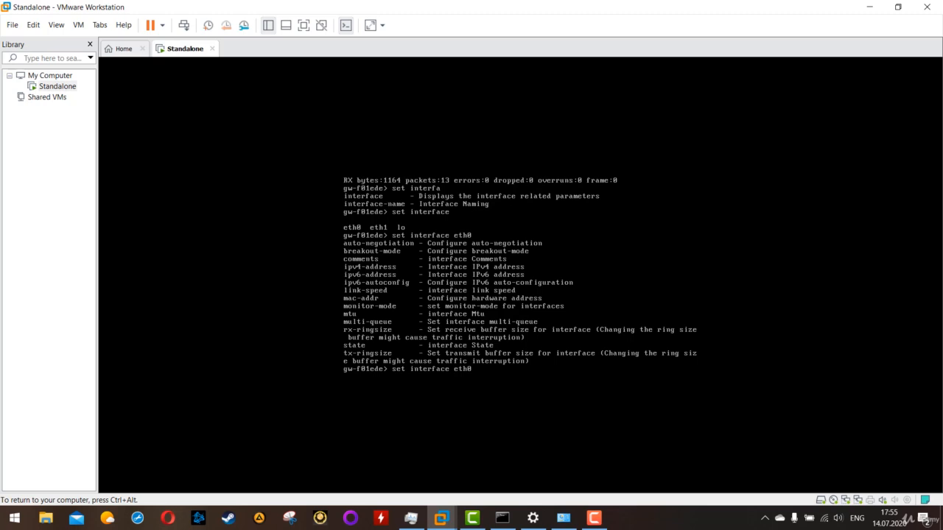
Step: Add the ipv4-address parameter with the value 192.168.1.99 to the pending eth0 command
text(ipv)
key(Tab)
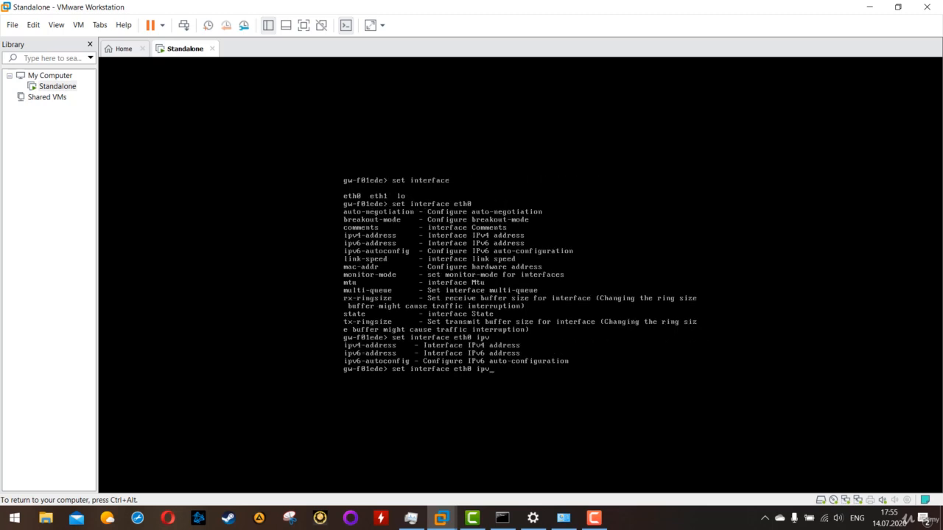
text(4)
key(Tab)
key(Tab)
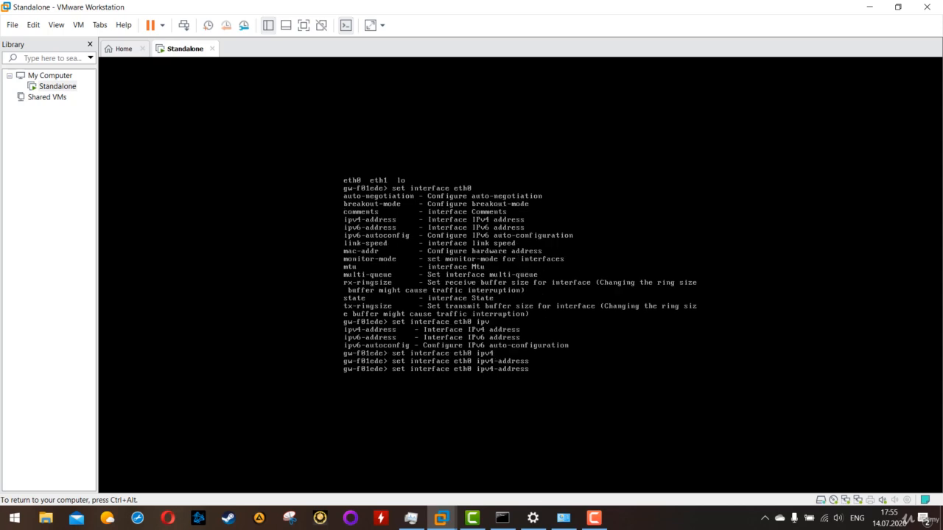
key(Tab)
text(1)
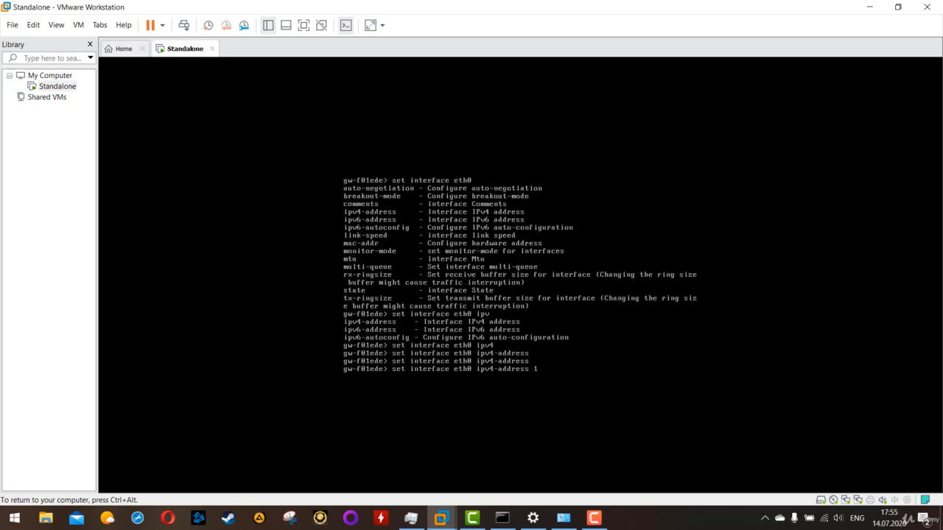
text(92.168.1.99)
text(subm)
key(BackSpace)
text(net)
key(Tab)
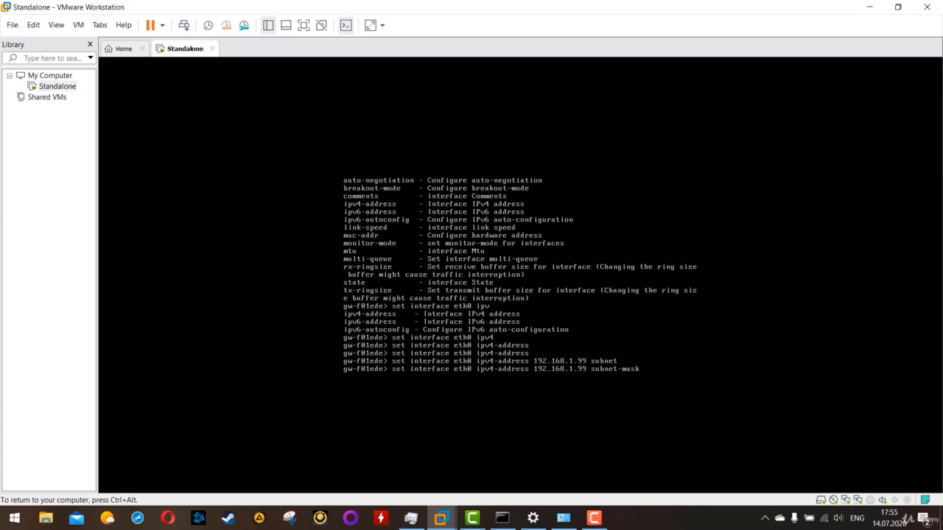
text(255)
text(.26)
key(BackSpace)
key(BackSpace)
key(BackSpace)
key(BackSpace)
key(BackSpace)
key(BackSpace)
key(BackSpace)
key(BackSpace)
key(BackSpace)
key(BackSpace)
key(BackSpace)
key(BackSpace)
key(BackSpace)
key(BackSpace)
key(BackSpace)
key(BackSpace)
key(BackSpace)
key(BackSpace)
key(Tab)
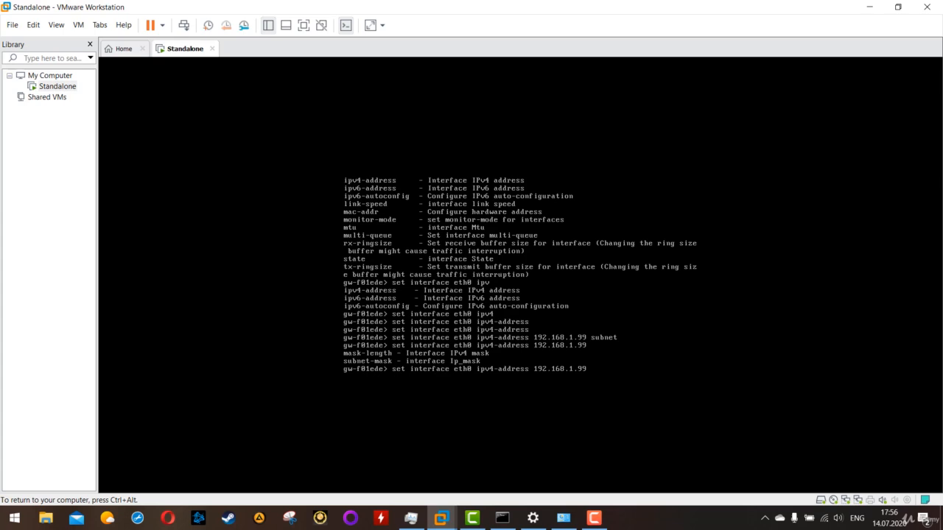
Step: Complete the eth0 address command with subnet-mask 255.255.255.0 and run it
text(subnet)
key(Tab)
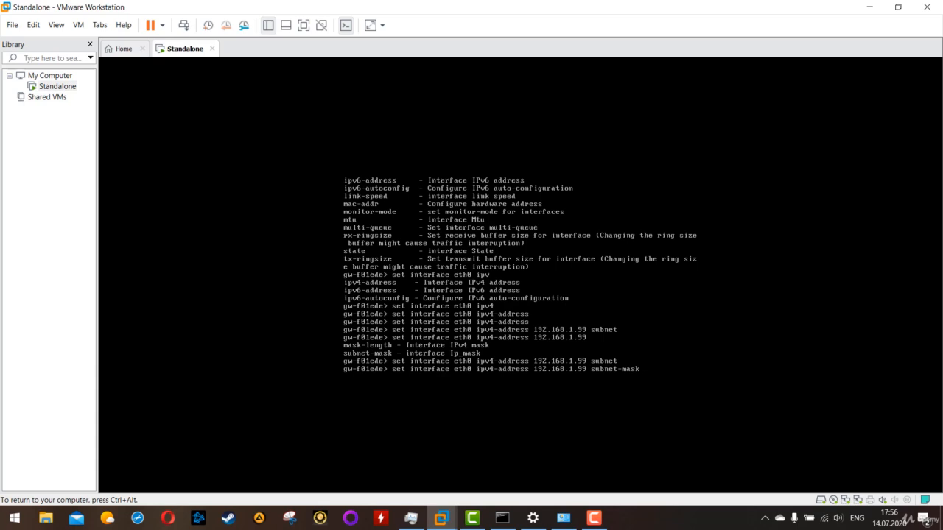
text(255)
text(/=)
text(255.)
text(255.)
text(0)
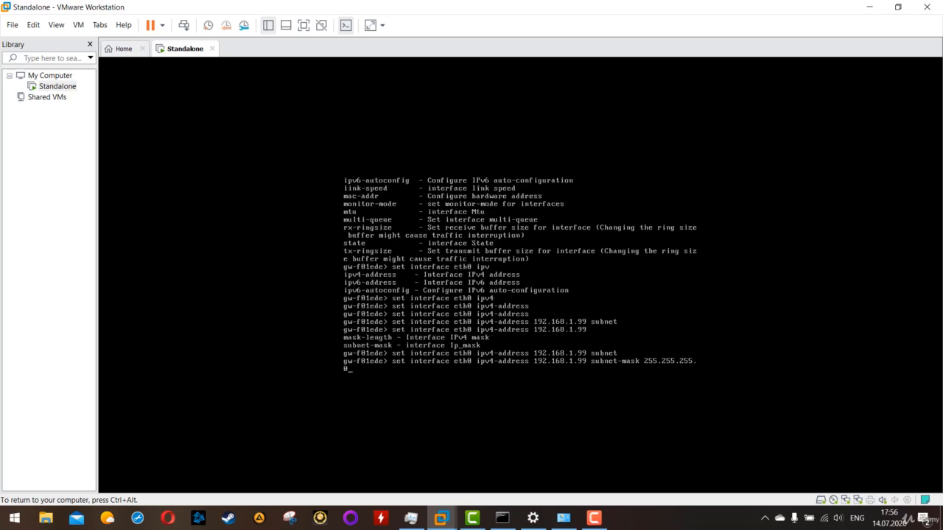
key(Return)
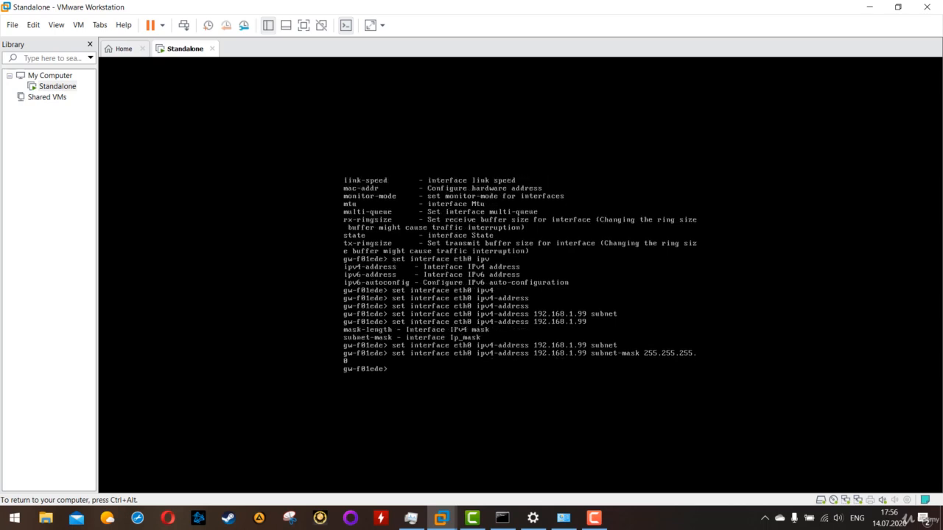
Step: Run show interface eth0 to check the interface's IPv4 address
text(show interface eth0)
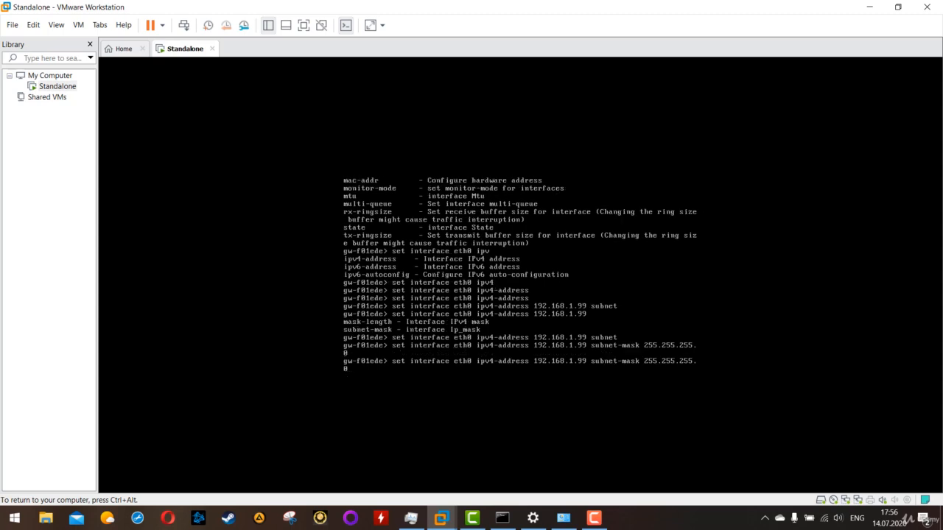
key(Up)
key(Up)
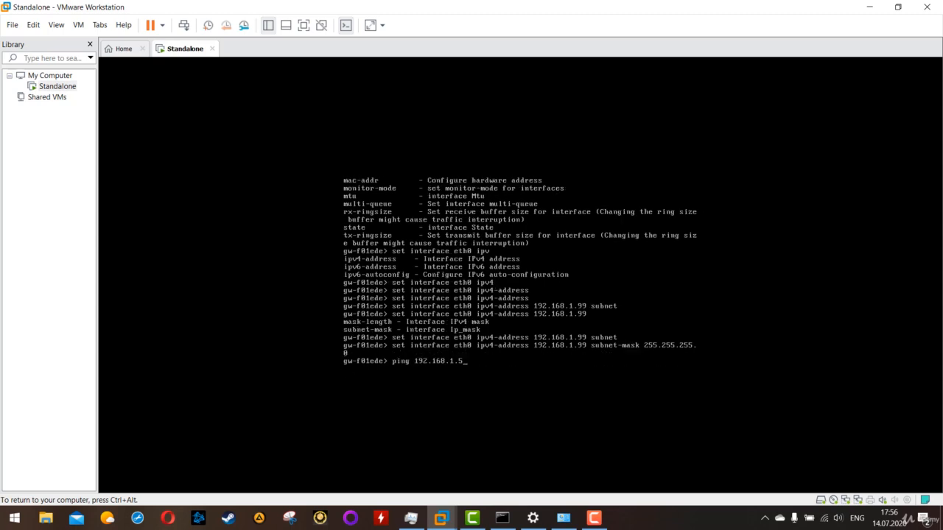
key(Down)
key(Up)
key(Down)
key(BackSpace)
text(eth0)
key(Return)
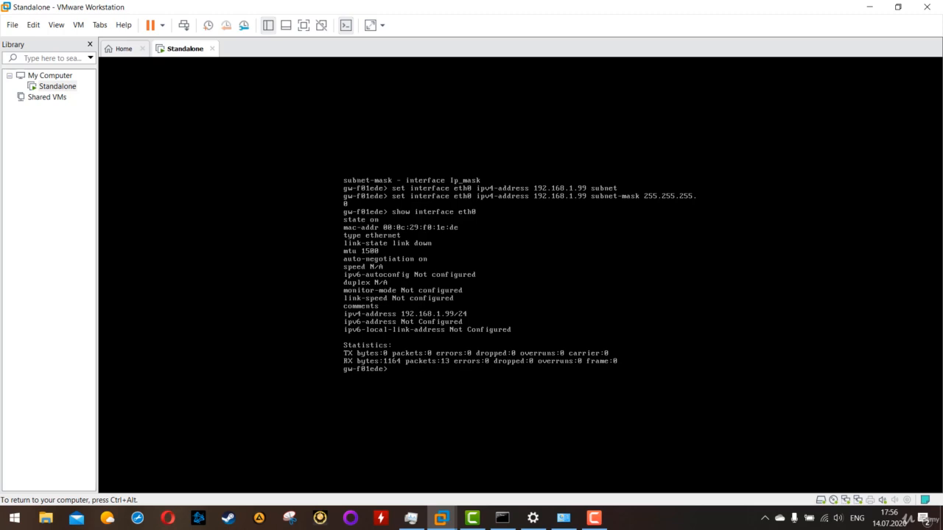
key(Return)
key(Return)
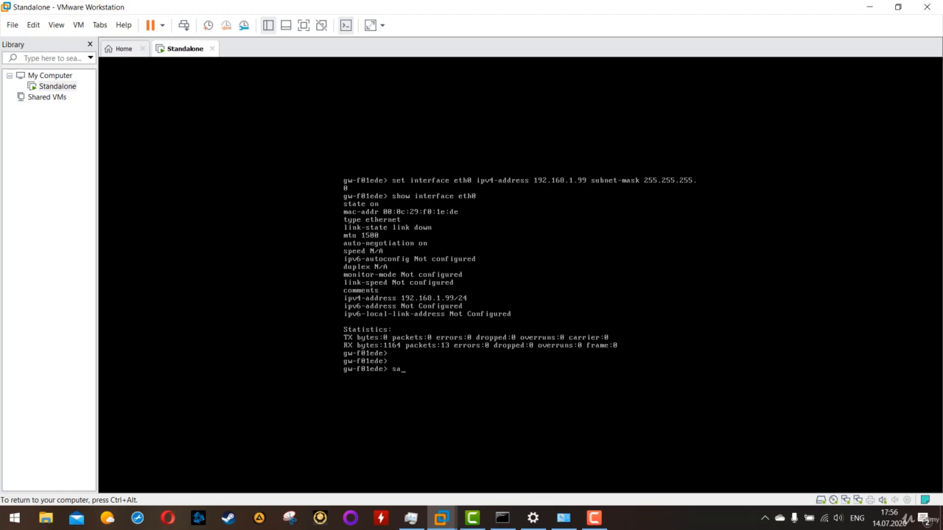
Step: Save the gateway's configuration with the command save config
text(ve config)
key(Return)
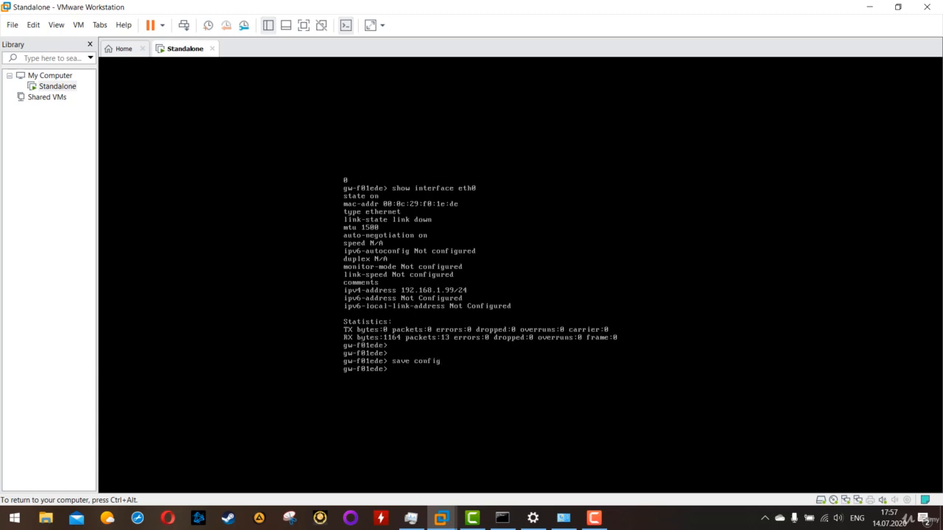
Step: Set the Standalone VM's first network adapter to Bridged in the virtual machine settings and apply the change
key(ctrl+alt)
click(57, 87)
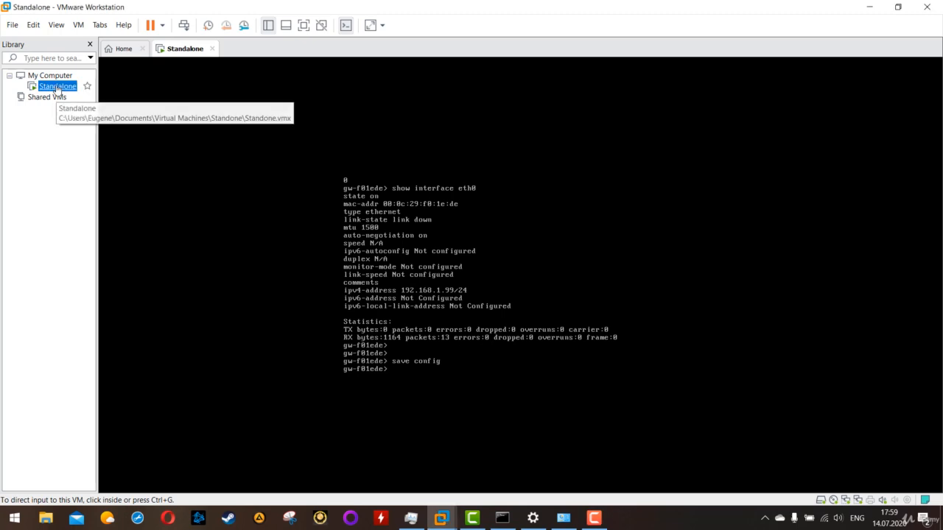
right_click(57, 87)
click(177, 295)
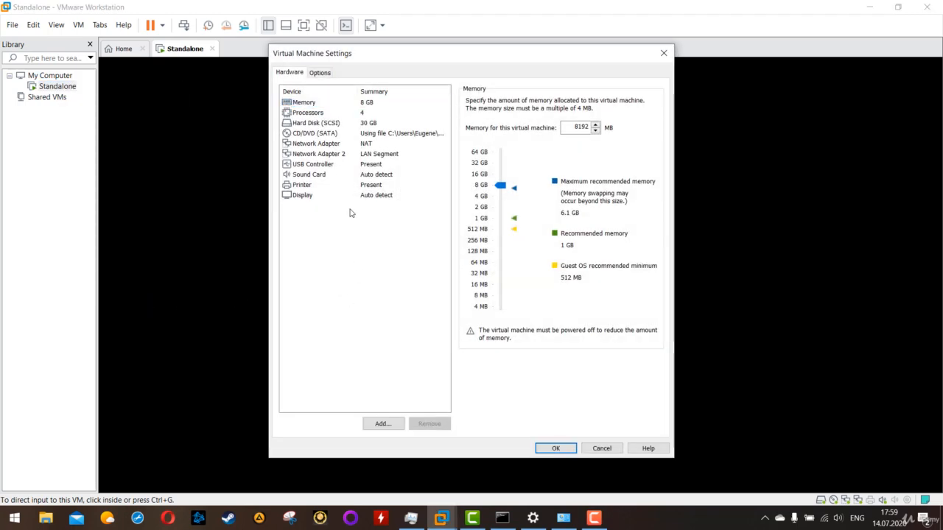
click(366, 145)
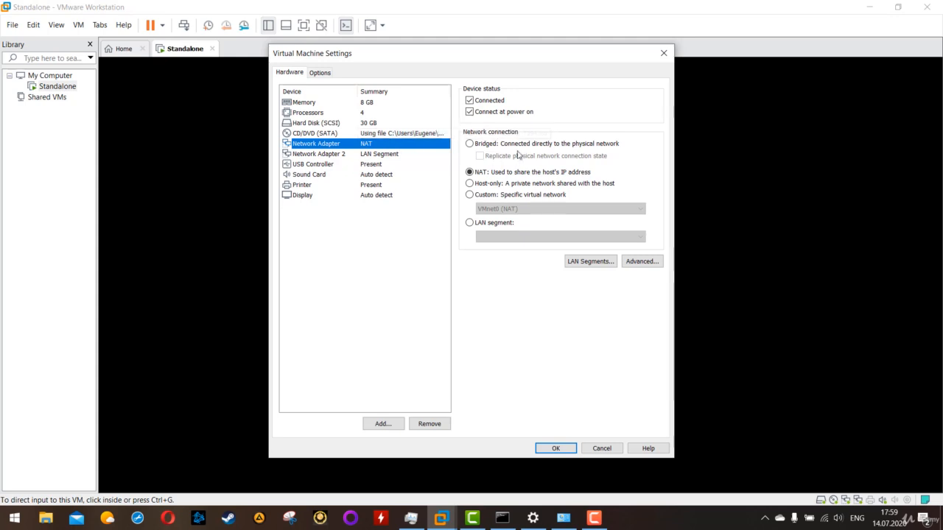
click(490, 145)
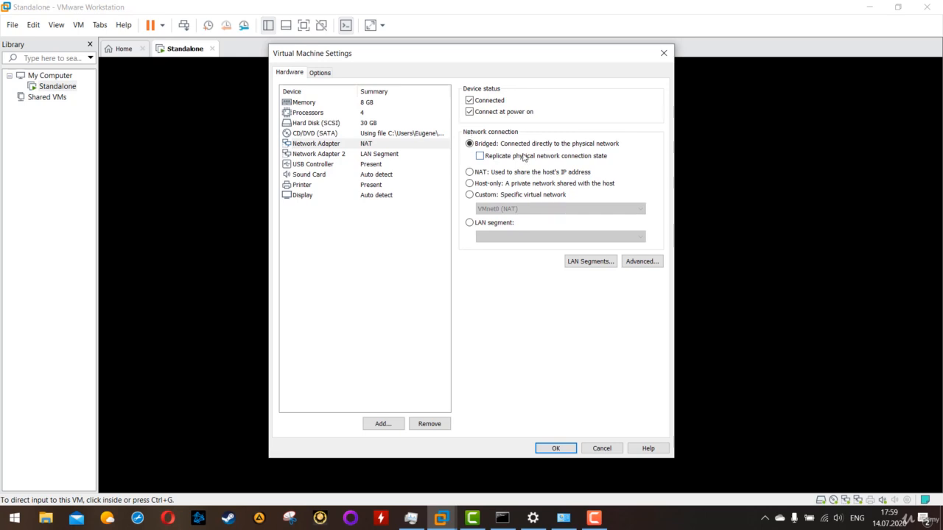
click(558, 449)
click(558, 449)
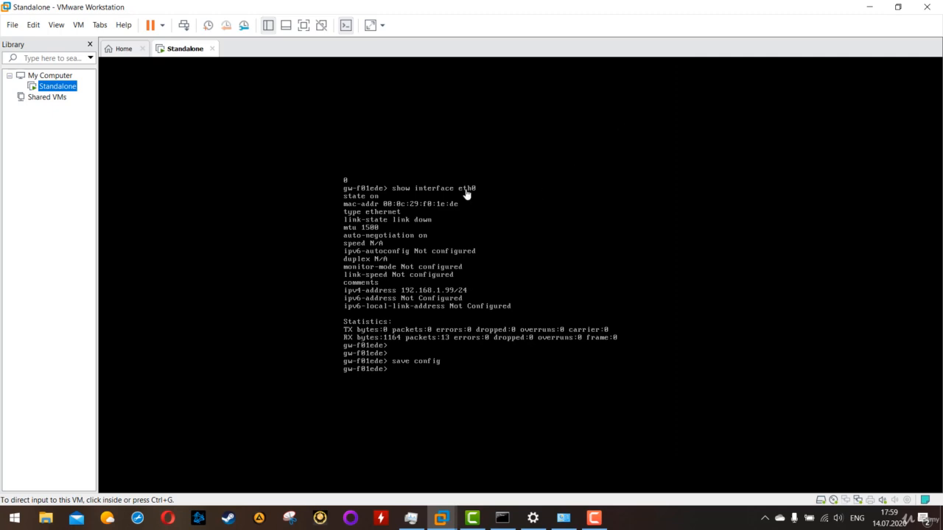
Step: Ping 192.168.1.1 from the gateway's console
click(425, 177)
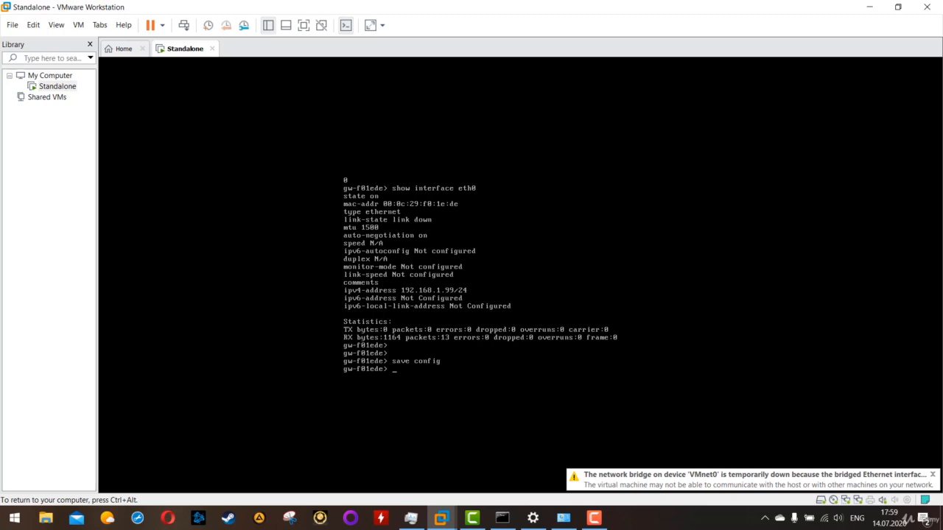
text(pin)
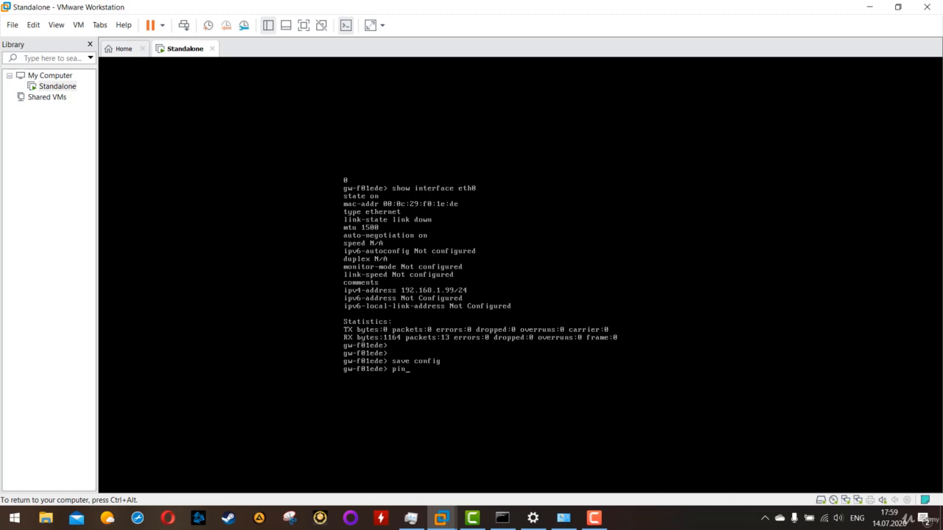
text(g 192.168.1.1)
key(Return)
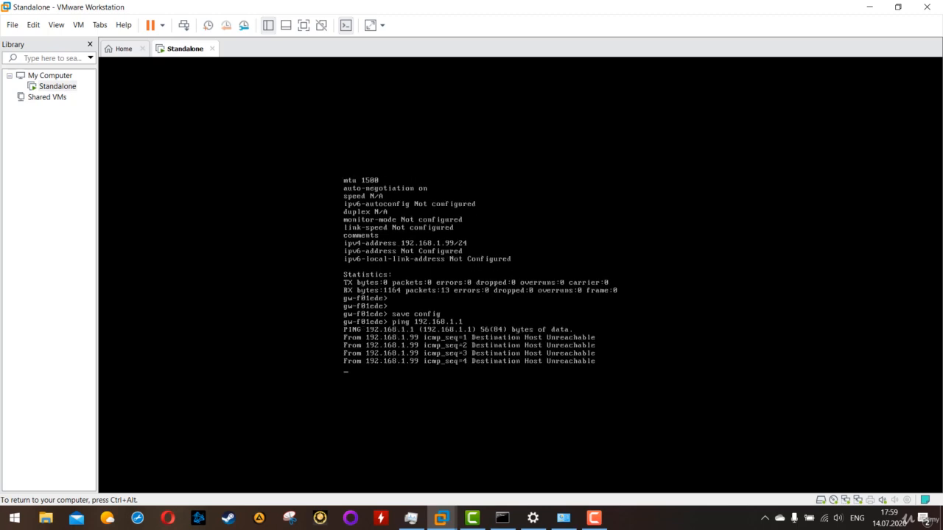
Step: Check the host's IPv4 address in Command Prompt and stop the running ping in the gateway's console
key(ctrl+alt)
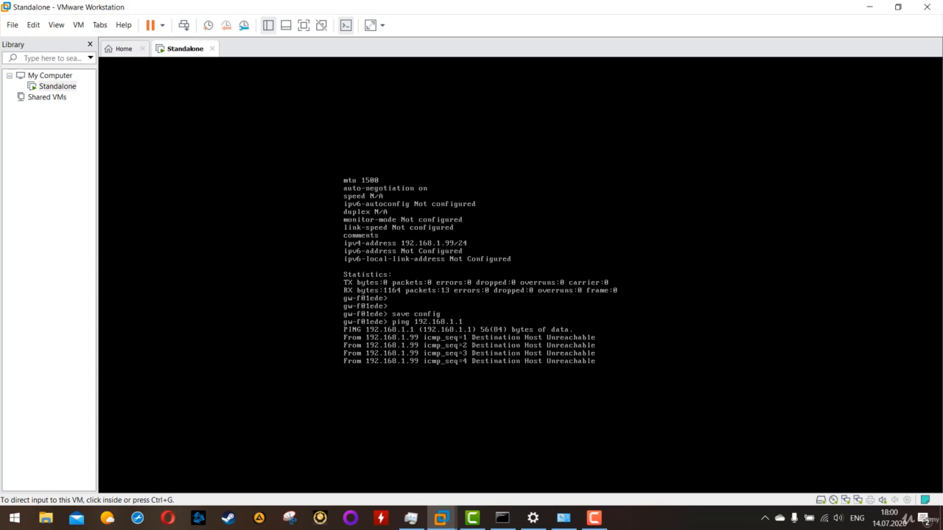
click(504, 518)
drag(241, 252, 122, 258)
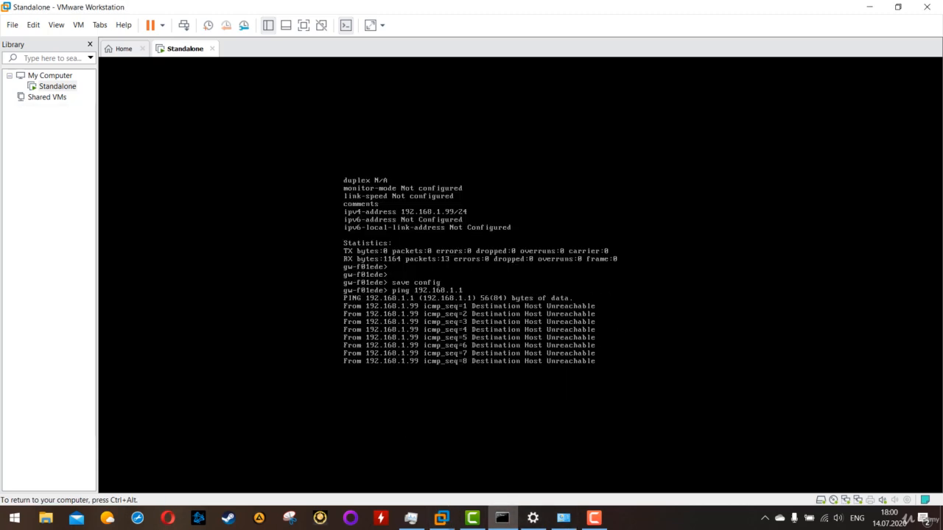
click(606, 349)
key(ctrl+c)
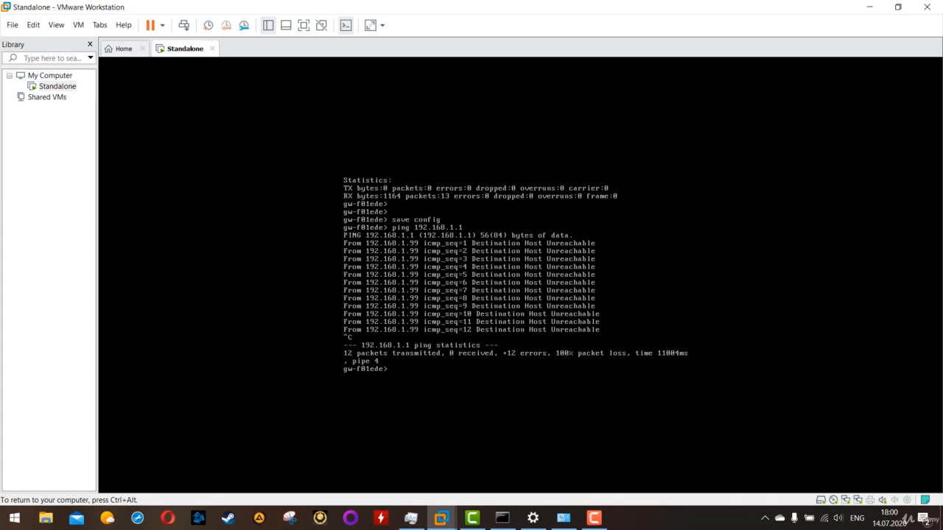
Step: Ping the host at 192.168.1.5 from the gateway, stop the ping and return to an empty prompt
key(Up)
key(BackSpace)
text(5)
key(Return)
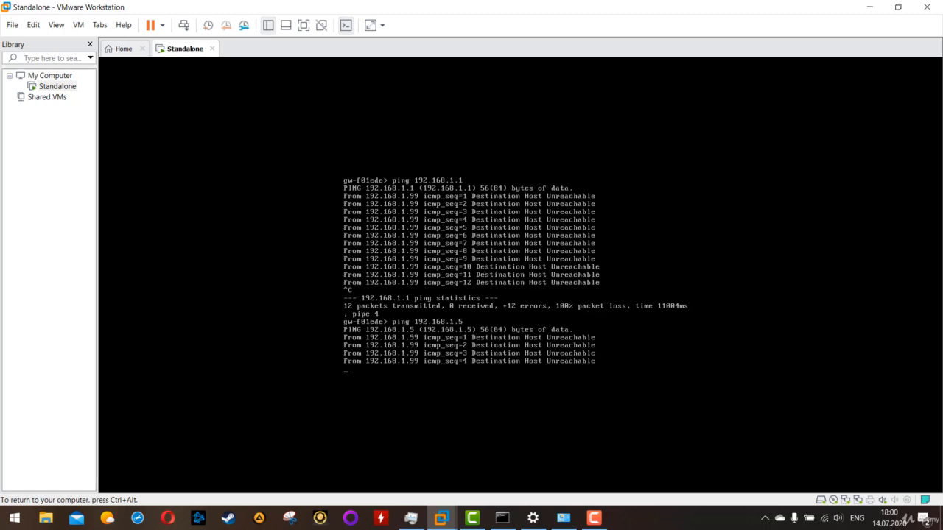
key(ctrl+c)
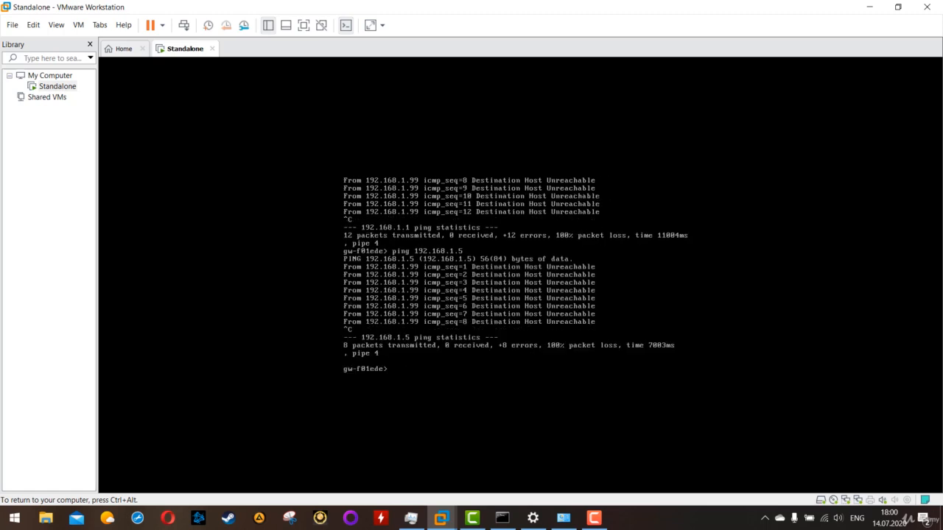
key(Return)
key(Return)
key(Return)
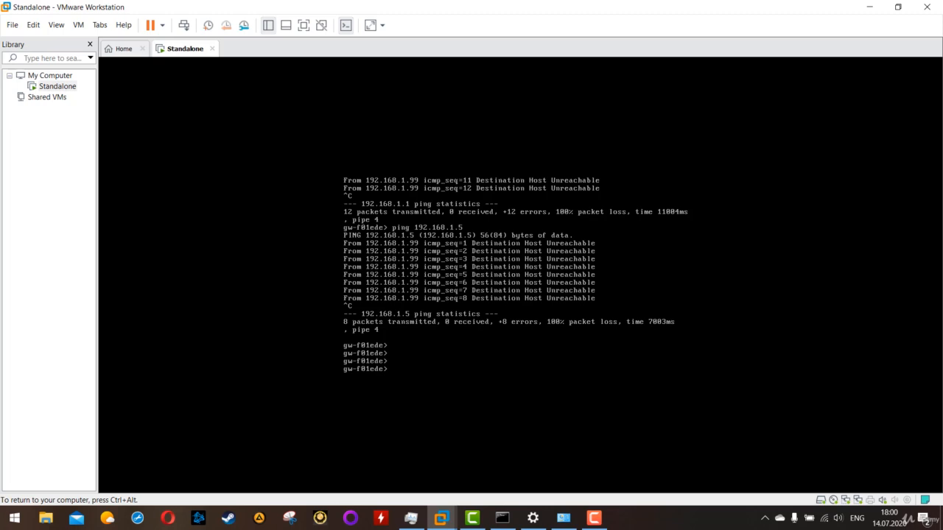
Step: Try to enter expert mode on the gateway with the command expert
key(ctrl+alt)
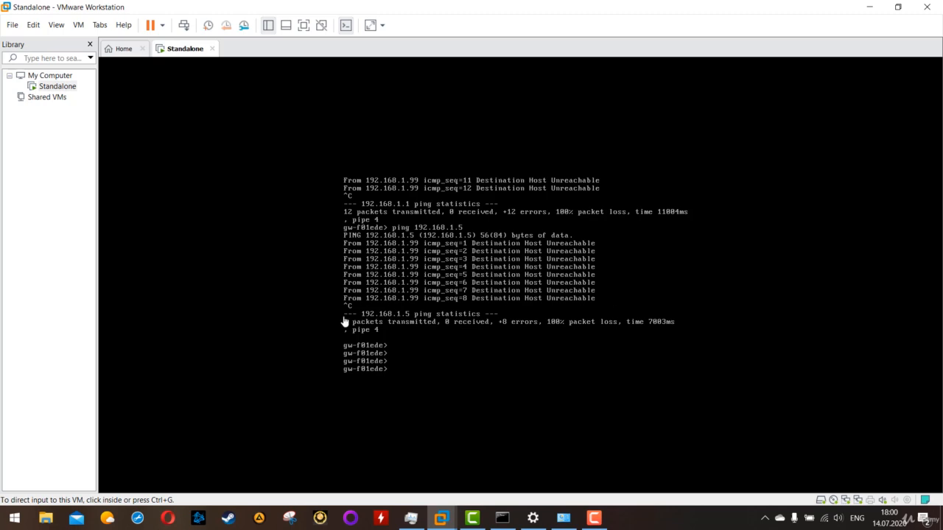
click(486, 368)
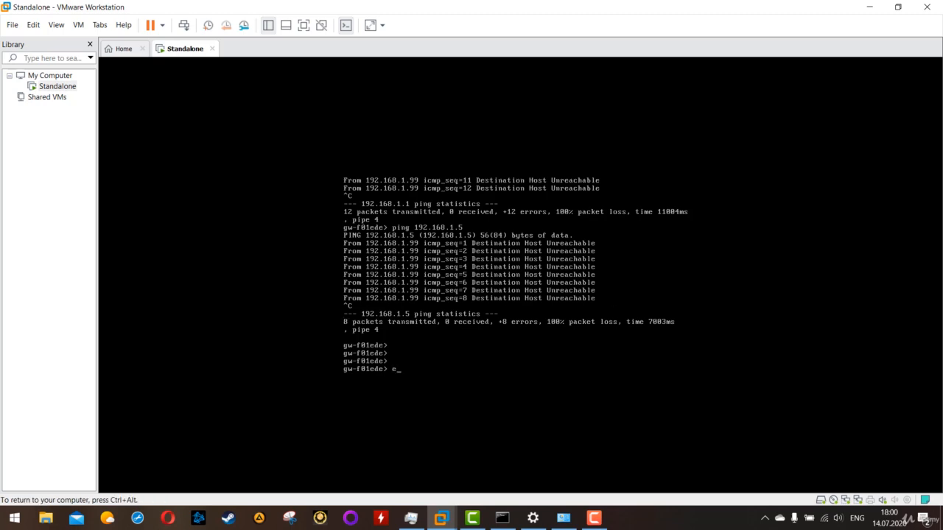
text(expert)
key(Return)
Step: Run set expert-password on the gateway and enter the new expert password twice
text(s)
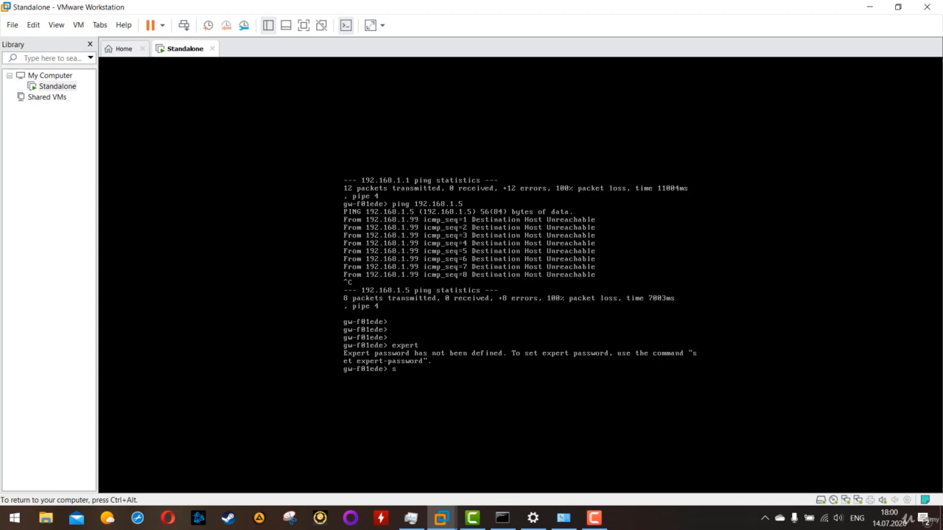
text(et expert-)
text(password)
key(Return)
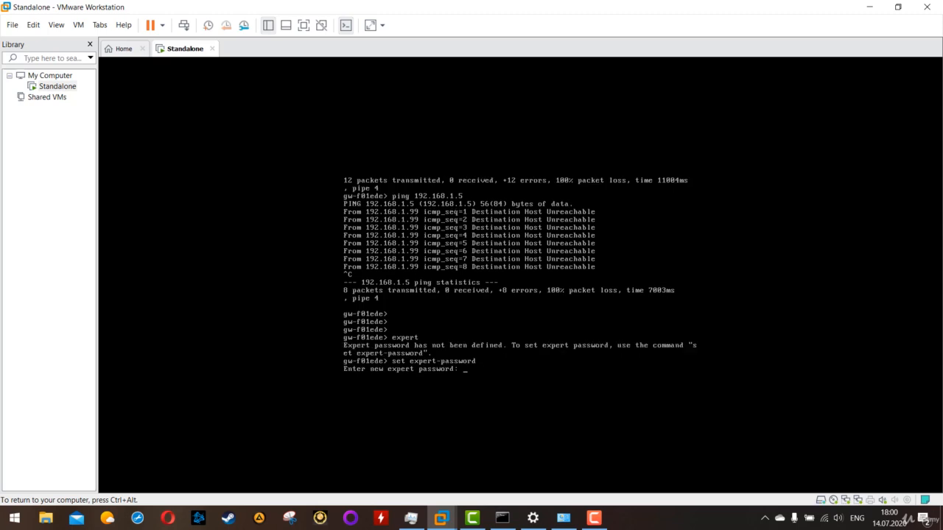
key(Return)
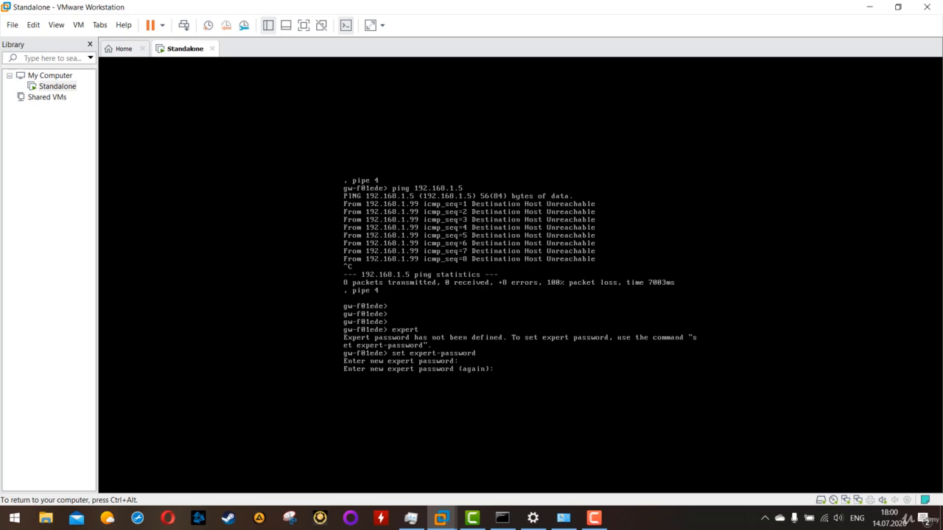
key(Return)
key(Return)
key(Return)
key(Return)
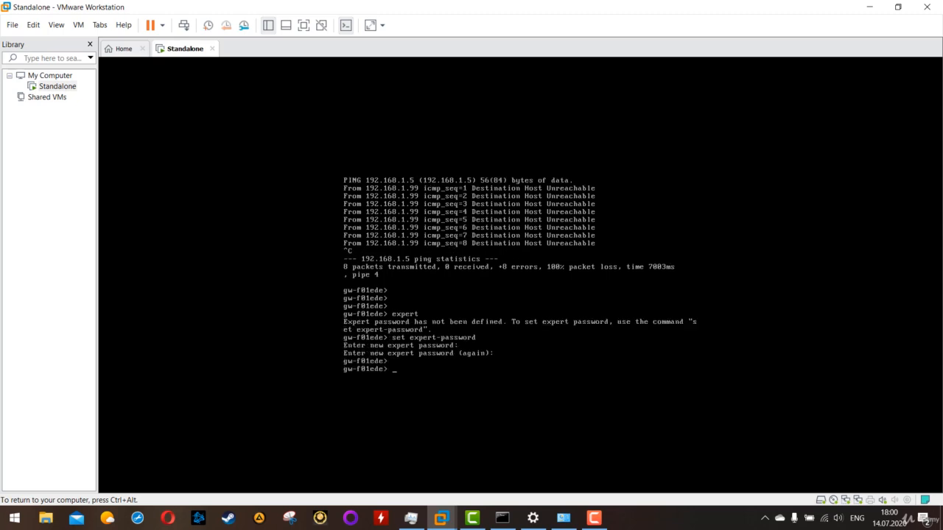
Step: Enter expert mode with the command expert, supplying the expert password
text(expert)
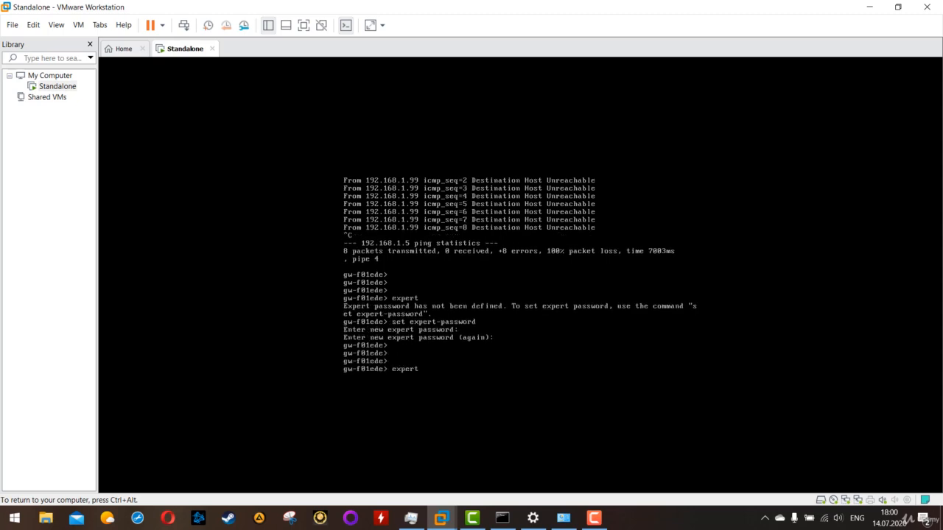
key(Return)
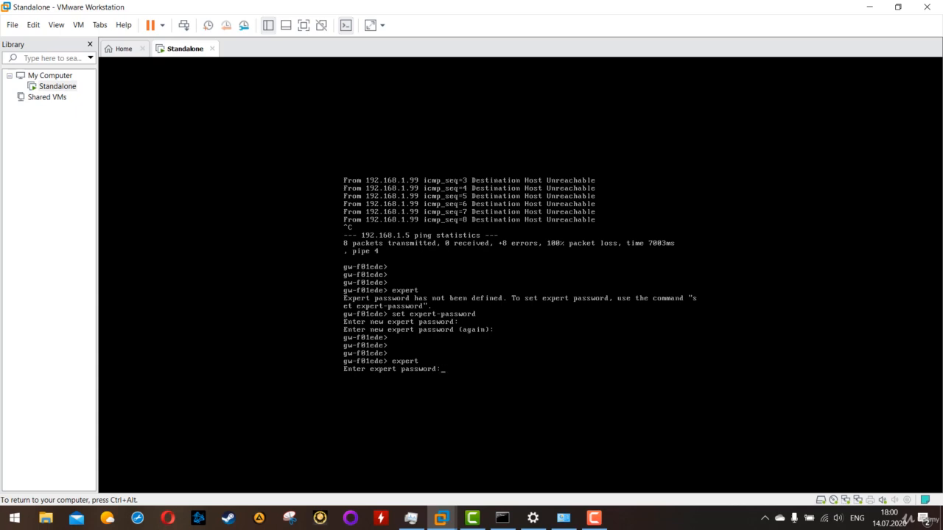
key(Return)
key(Return)
key(Return)
key(Return)
key(Return)
key(Return)
key(Return)
key(Return)
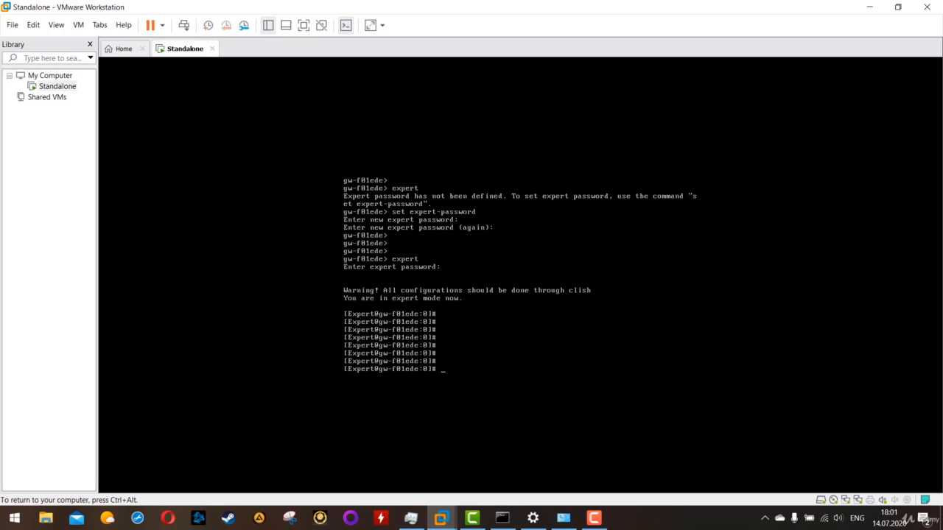
Step: Try to run tcpdump -nni any 192.168.1.5 in expert mode, checking the host's address in Command Prompt before executing it
text(tcpdump -nni any 192.168.1.5)
key(ctrl+alt)
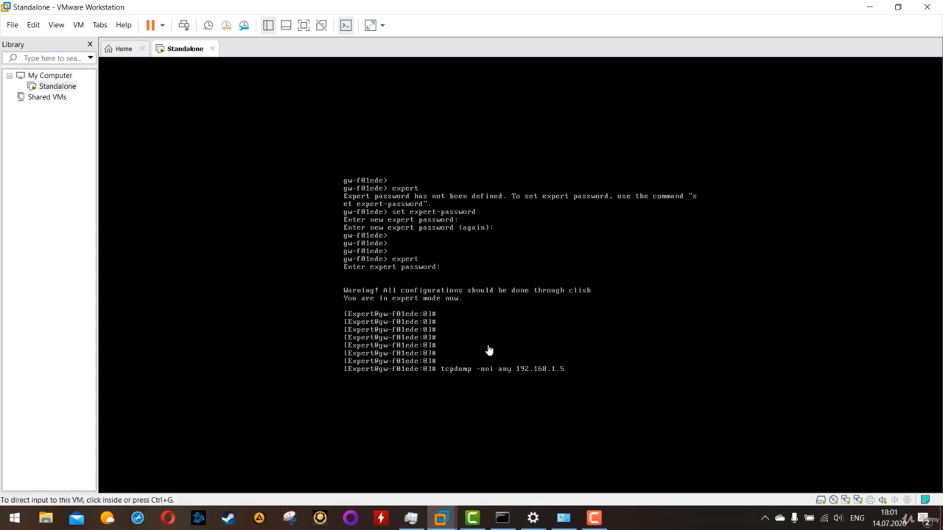
click(502, 518)
click(233, 281)
drag(245, 254, 74, 255)
click(654, 303)
key(Return)
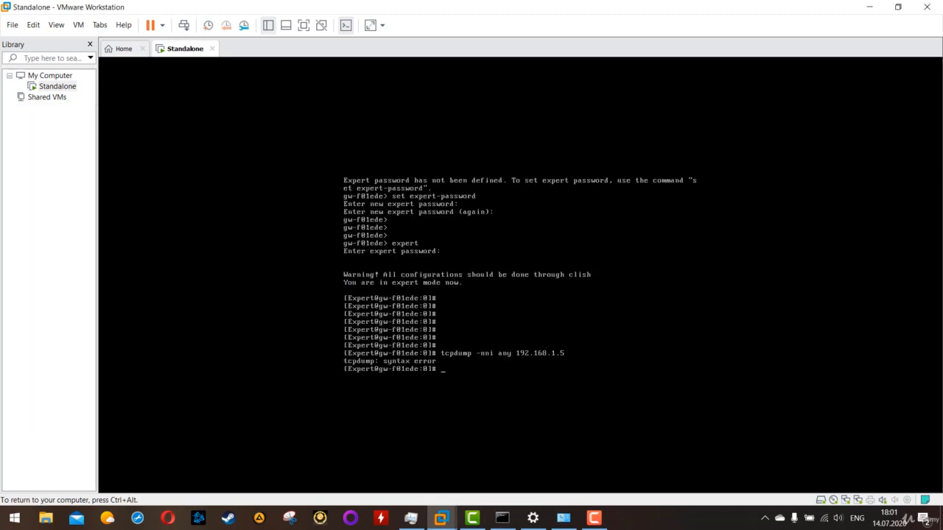
Step: Correct the capture command to tcpdump -nni any host 192.168.1.5 and run it
key(Up)
key(Down)
key(Up)
text(host)
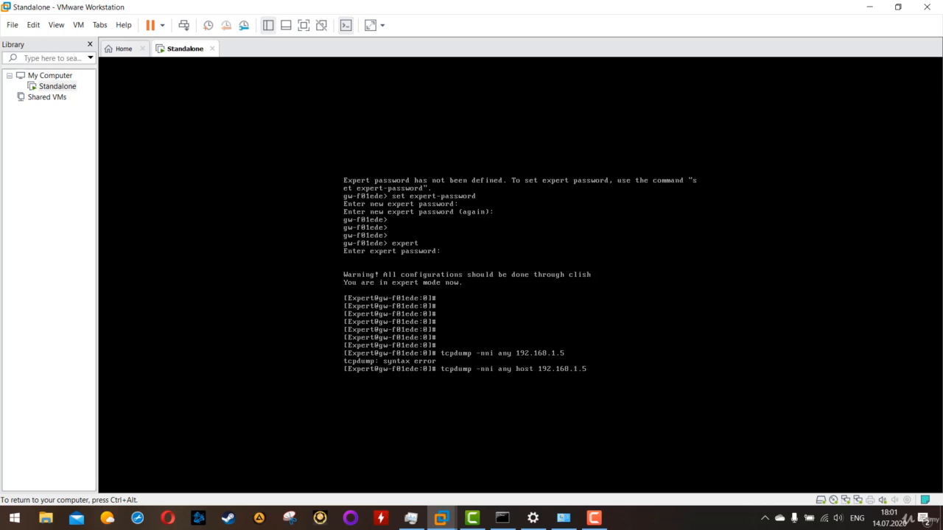
key(Return)
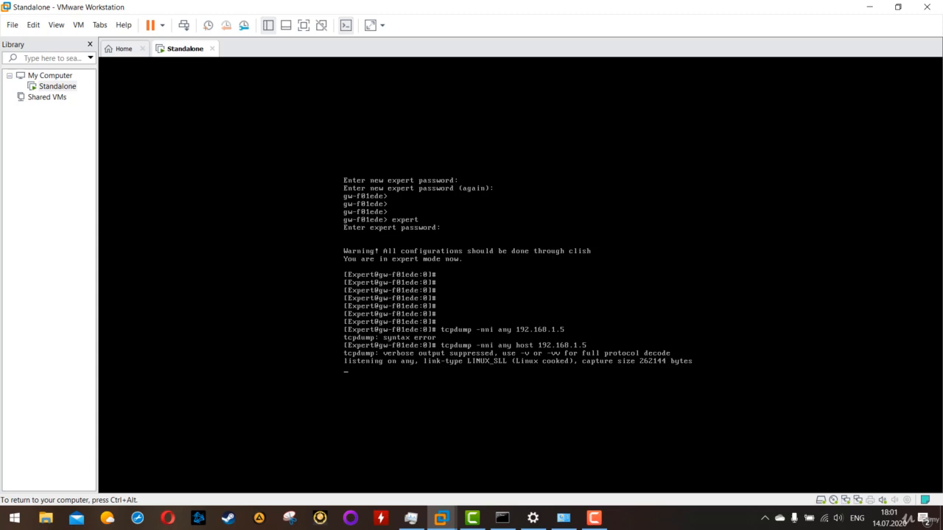
Step: Switch to the host's Command Prompt and begin a ping command with the address start 192
key(ctrl+alt)
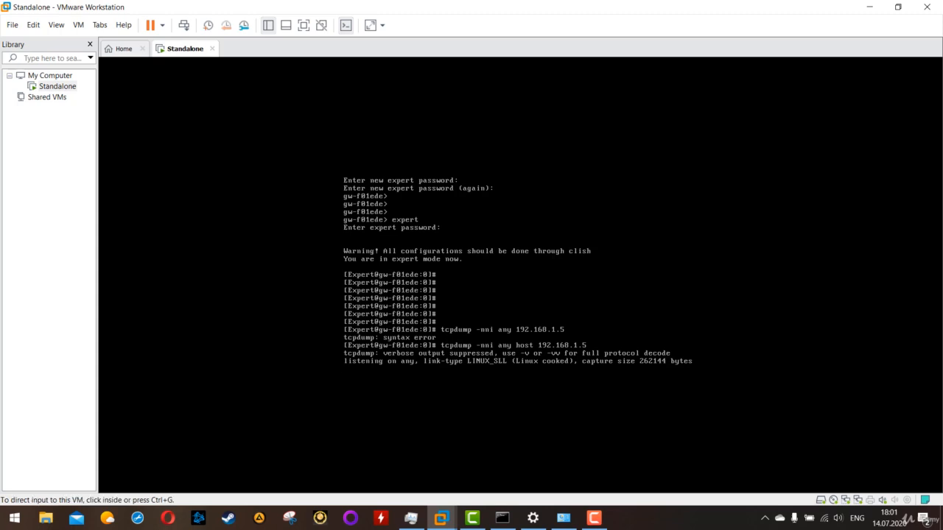
click(503, 518)
scroll(310, 343, down, 5)
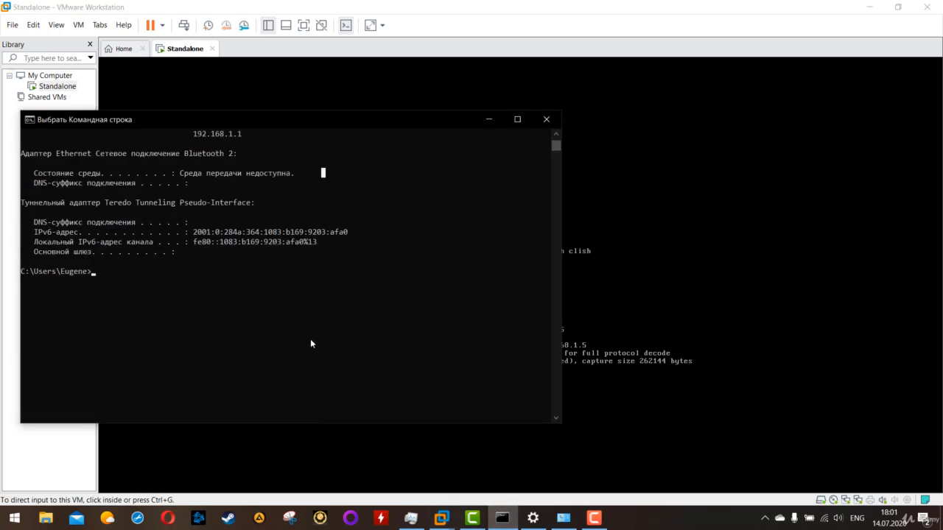
scroll(311, 339, up, 1)
text(pin)
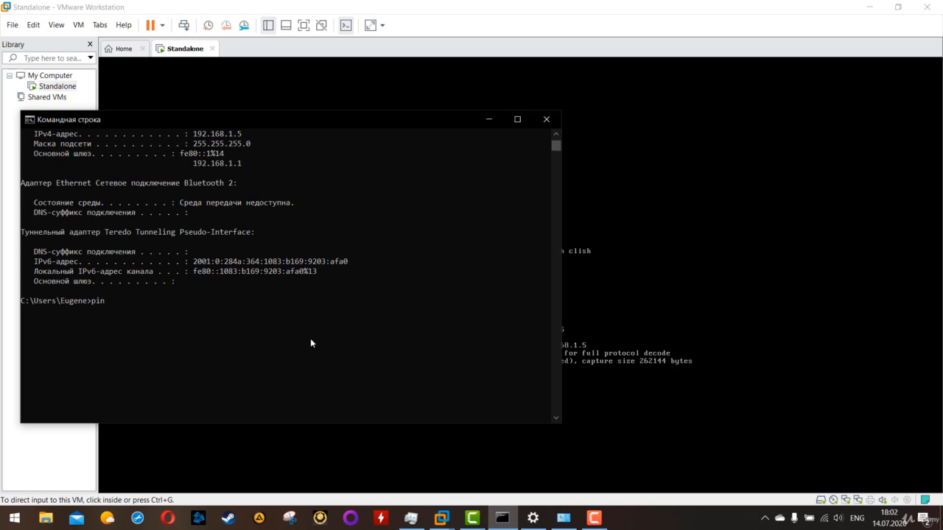
text(g 192.)
Step: Stop the packet capture on the gateway and run ifconfig to check eth0's address
click(635, 219)
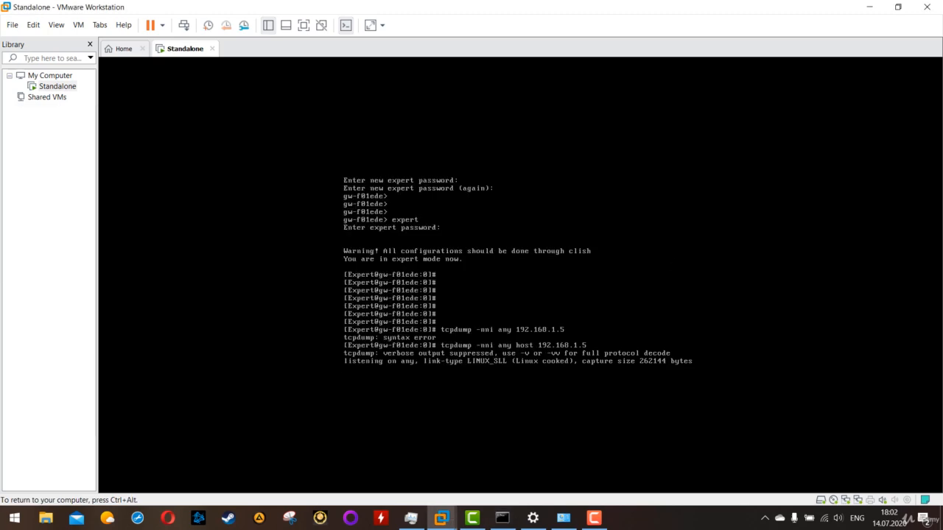
key(ctrl+c)
key(ctrl+c)
key(ctrl+c)
key(ctrl+c)
key(ctrl+c)
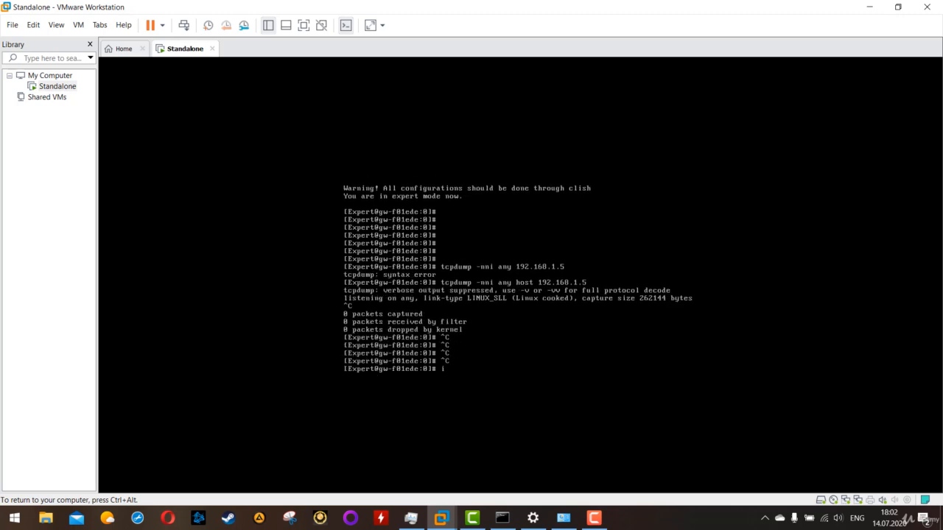
text(ifconfig)
key(Return)
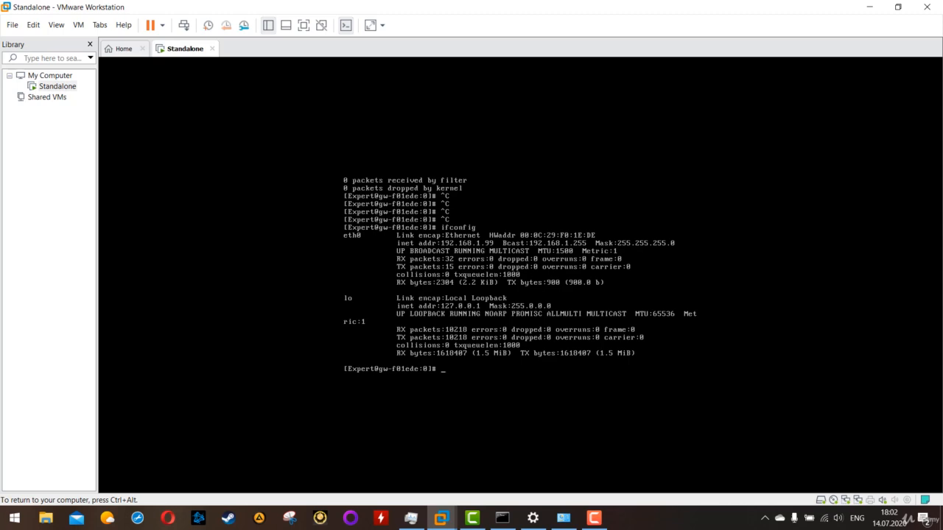
Step: Rerun tcpdump -nni any host 192.168.1.5 on the gateway
key(Up)
key(Up)
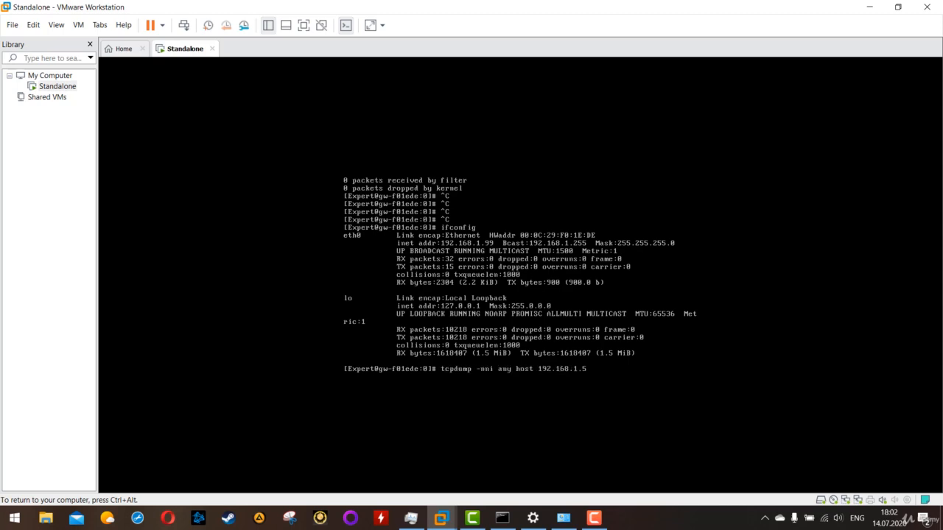
key(Return)
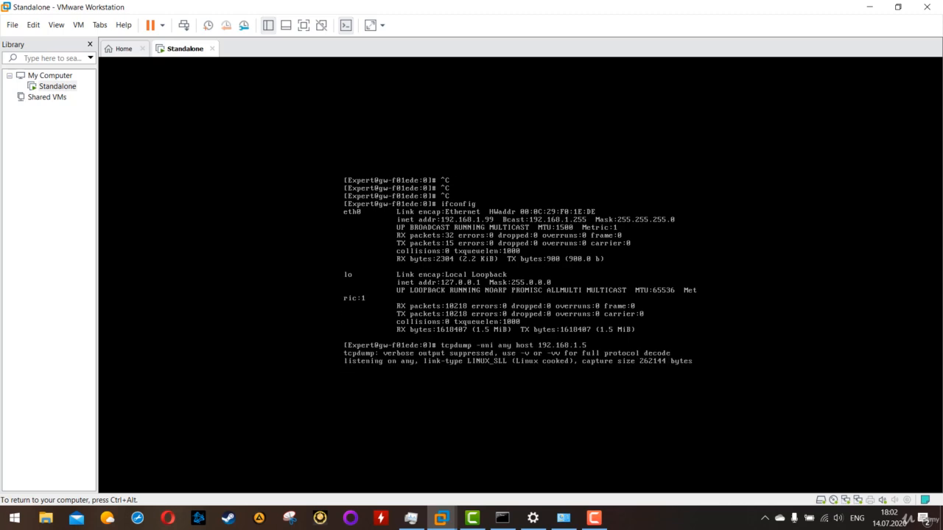
Step: Complete the ping command in the host's Command Prompt with the gateway address 192.168.1.99 and run it
key(ctrl+alt)
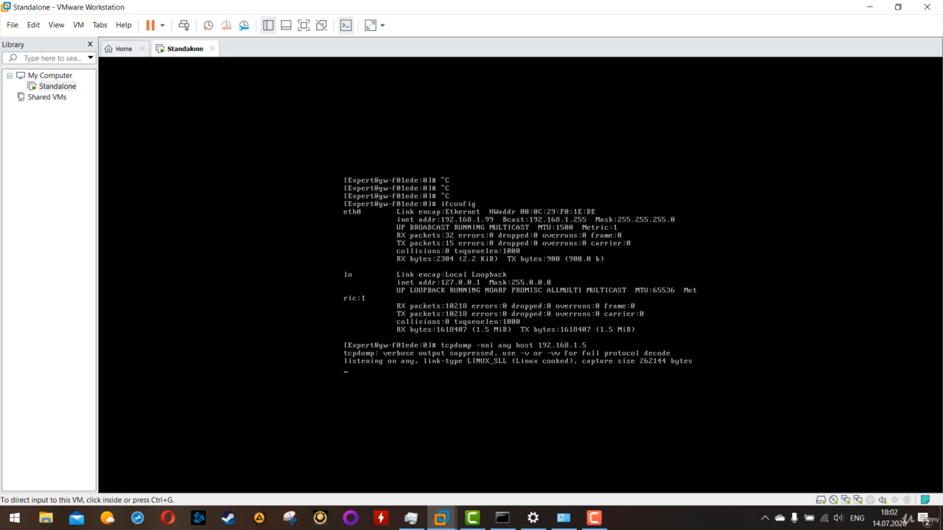
click(502, 518)
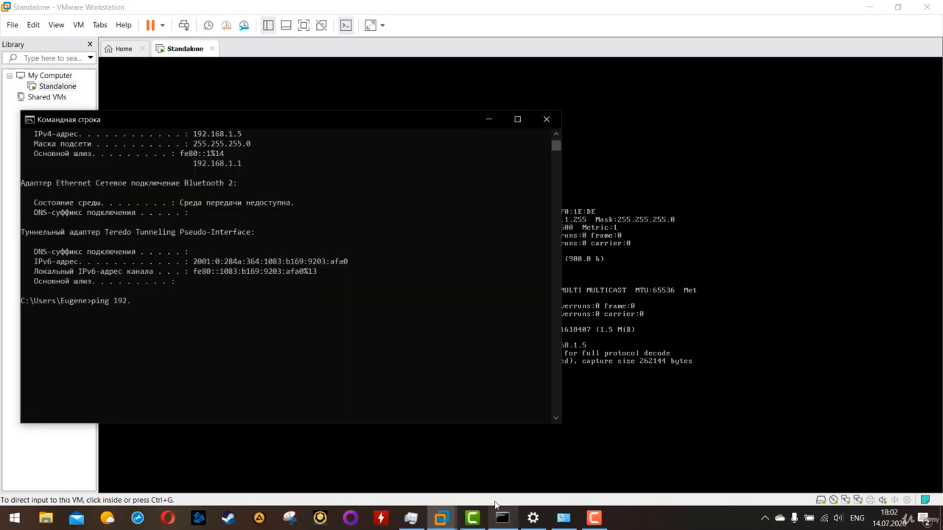
text(1)
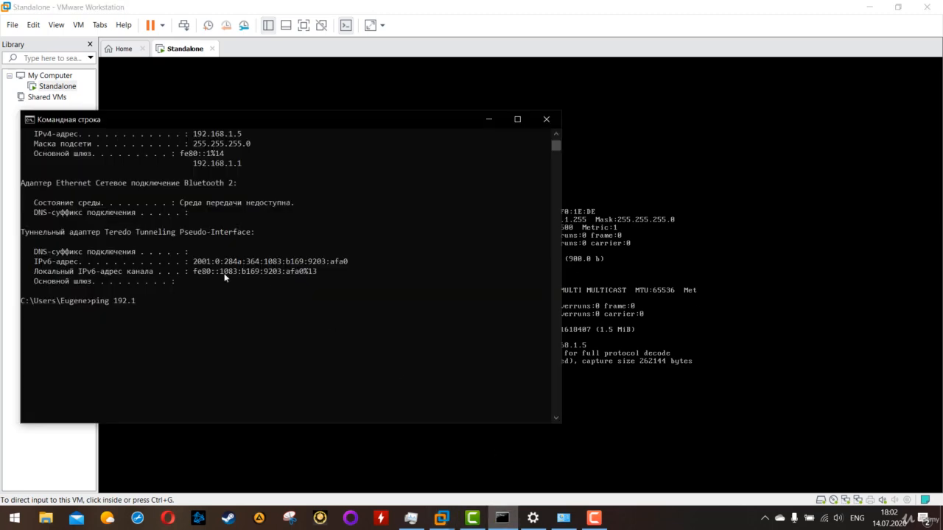
text(68.1.99)
key(Return)
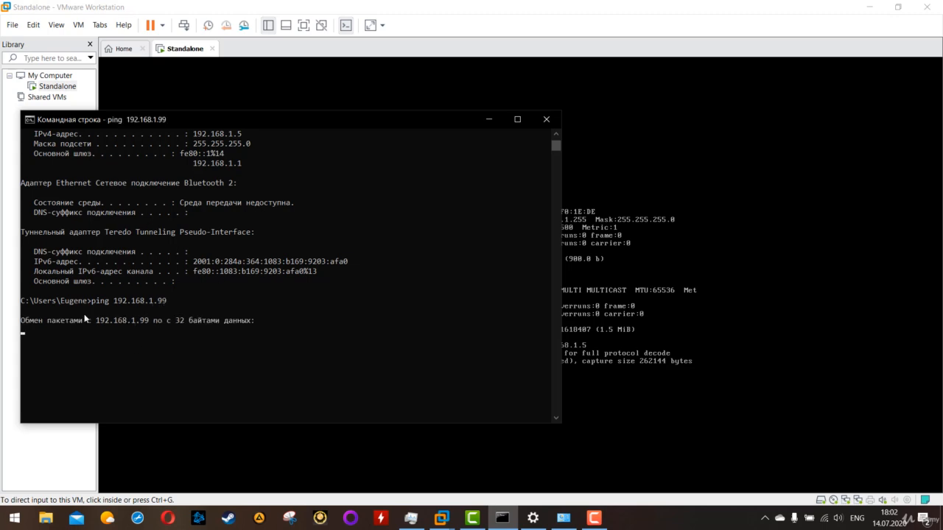
drag(258, 360, 117, 328)
click(245, 378)
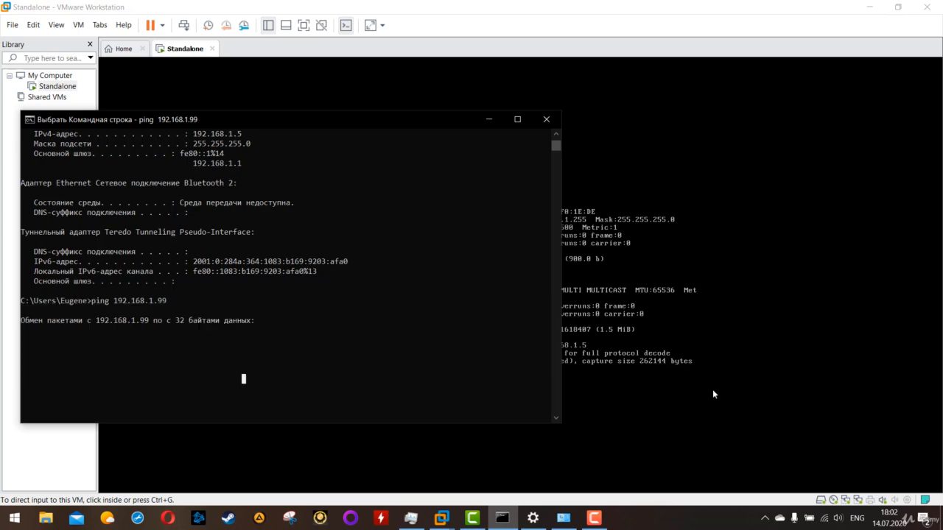
Step: Open the Virtual Network Editor and unlock its network configuration for changes with administrator privileges
click(715, 394)
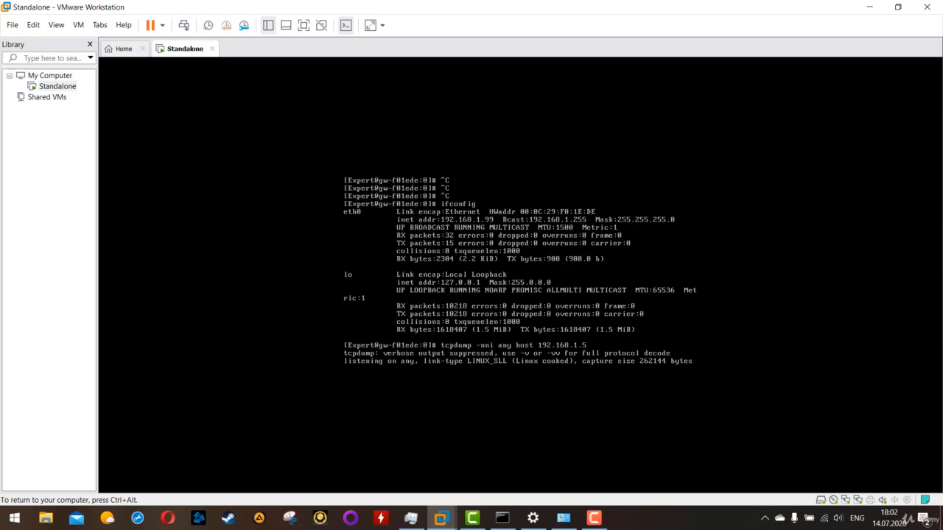
key(ctrl+alt)
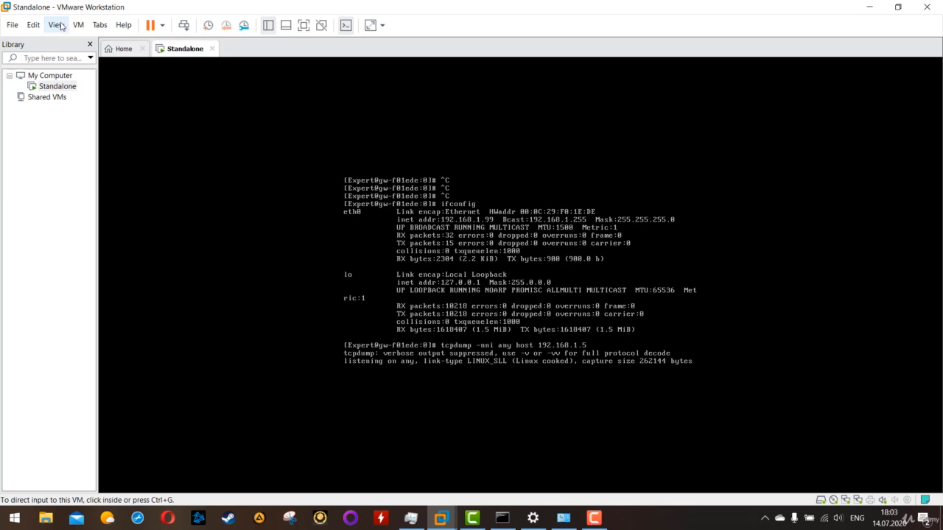
click(32, 168)
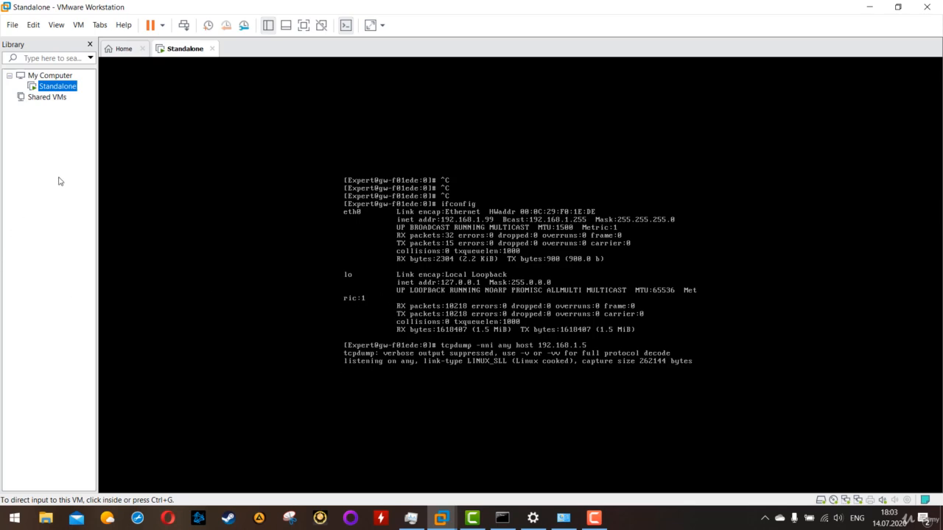
right_click(55, 87)
click(31, 105)
click(34, 25)
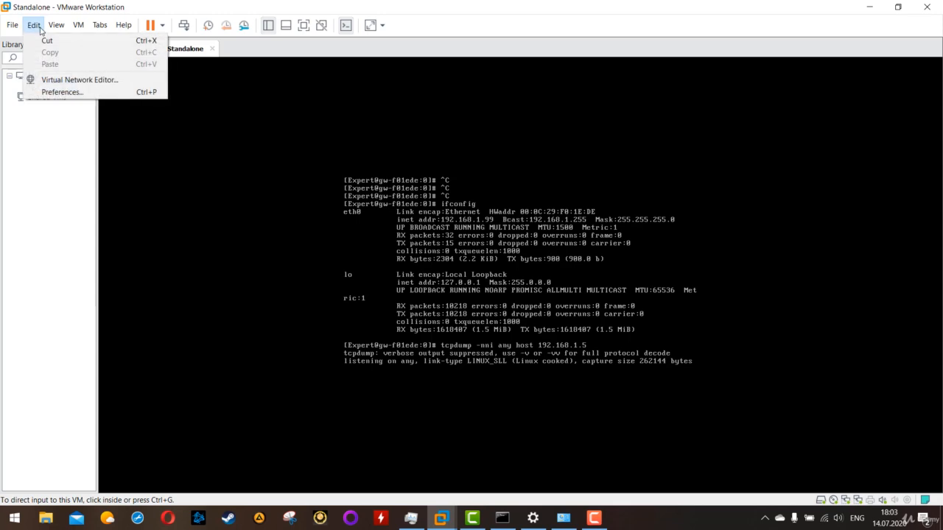
click(62, 83)
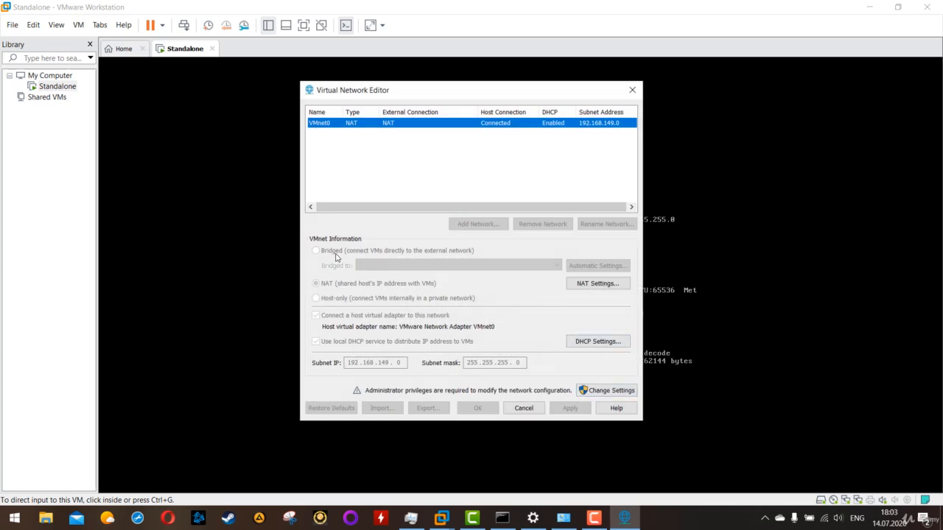
click(607, 394)
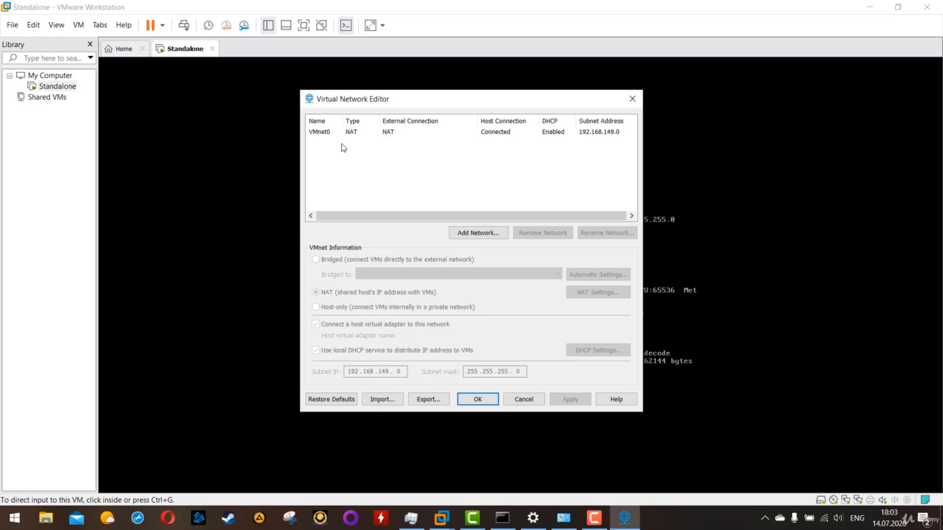
Step: Remove the existing NAT network VMnet0 and add a new virtual network as VMnet0
click(346, 135)
click(411, 177)
click(349, 133)
click(335, 146)
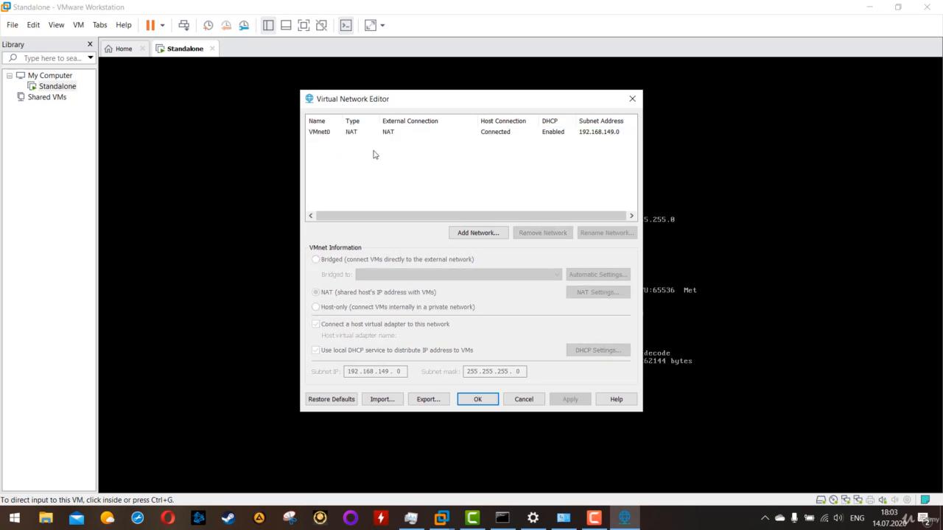
click(348, 136)
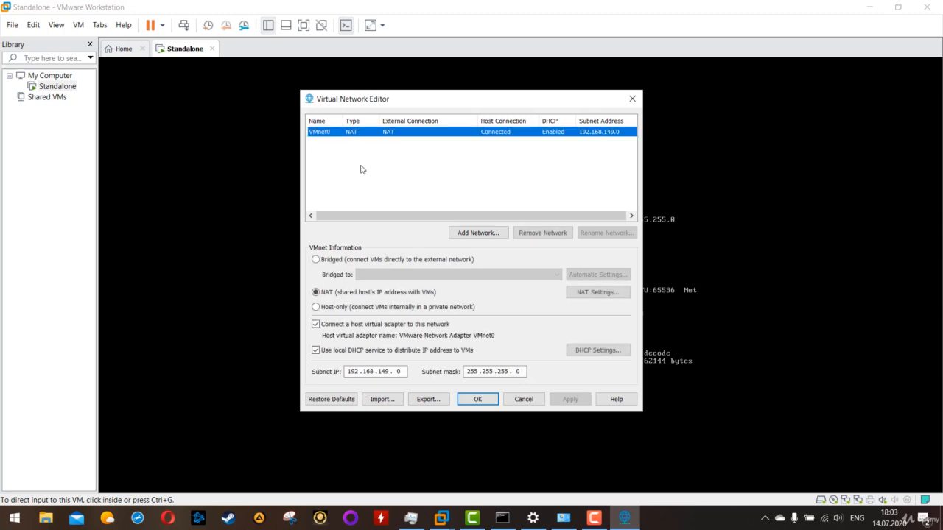
click(446, 166)
click(402, 135)
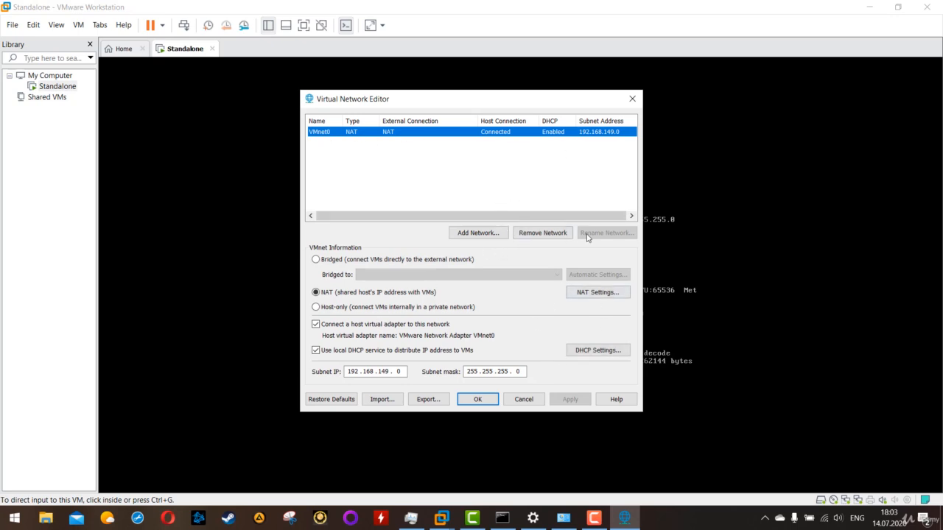
click(546, 233)
click(490, 230)
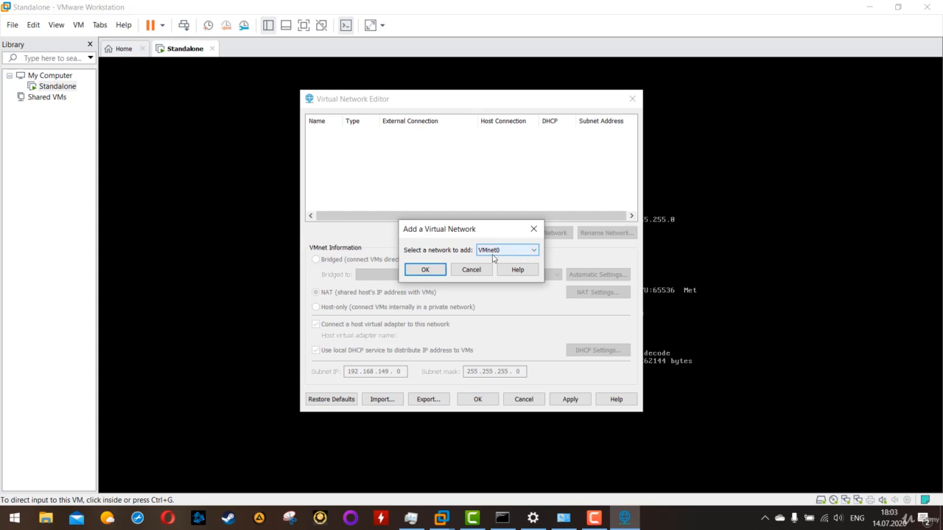
key(Return)
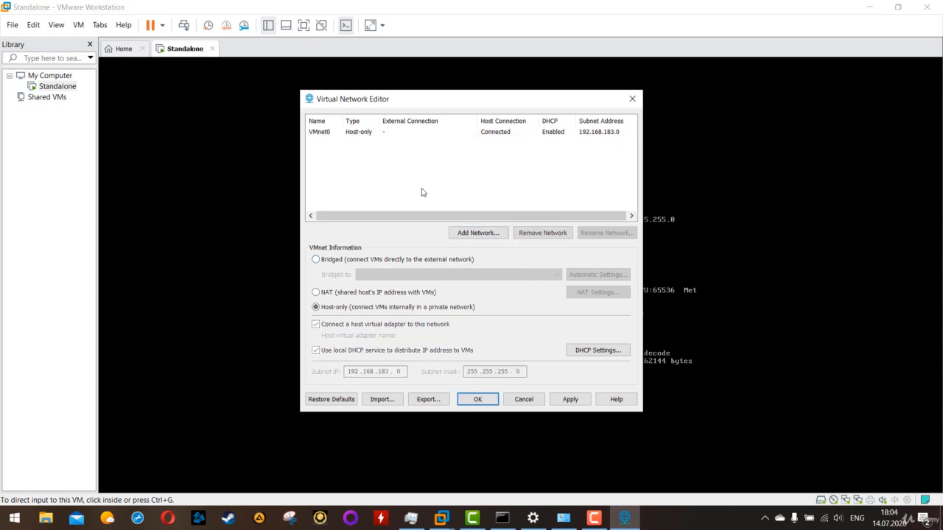
Step: Set VMnet0 to Bridged through the Qualcomm QCA9377 802.11ac Wireless Adapter, then apply and save the network configuration
click(357, 132)
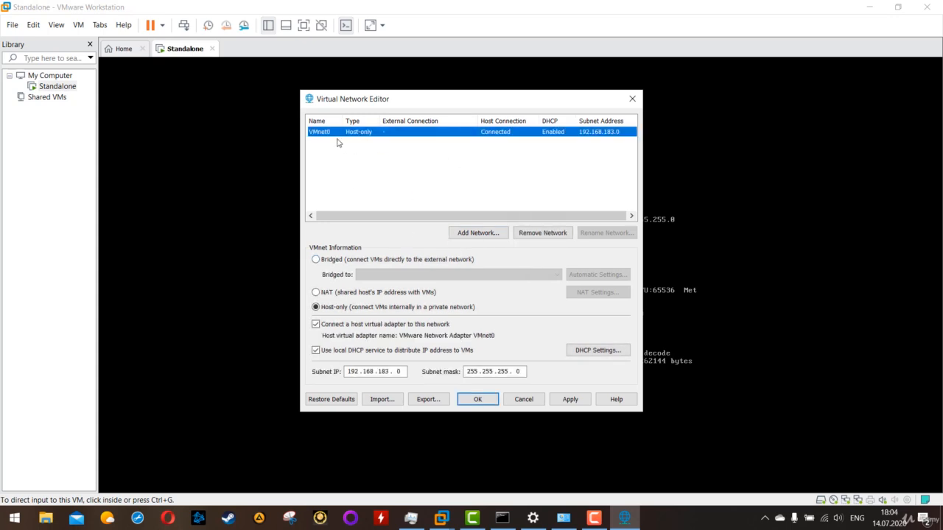
click(331, 262)
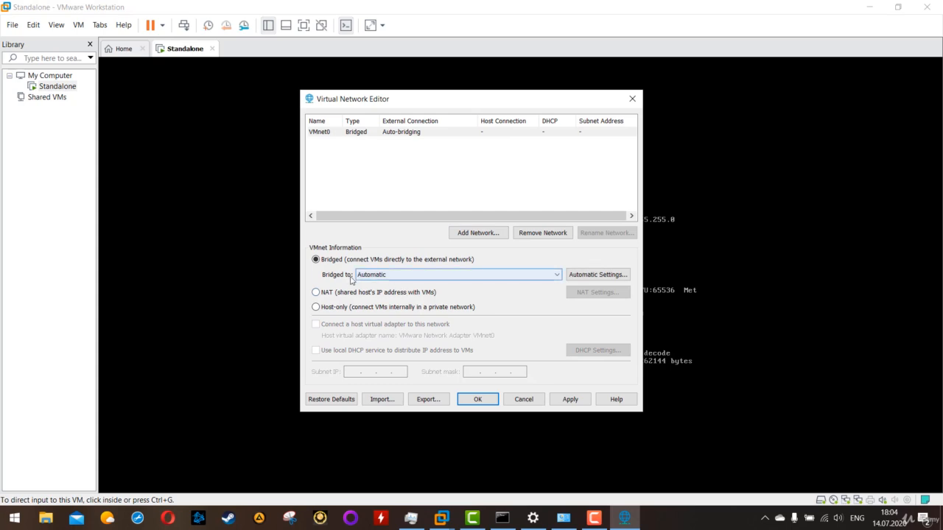
click(407, 278)
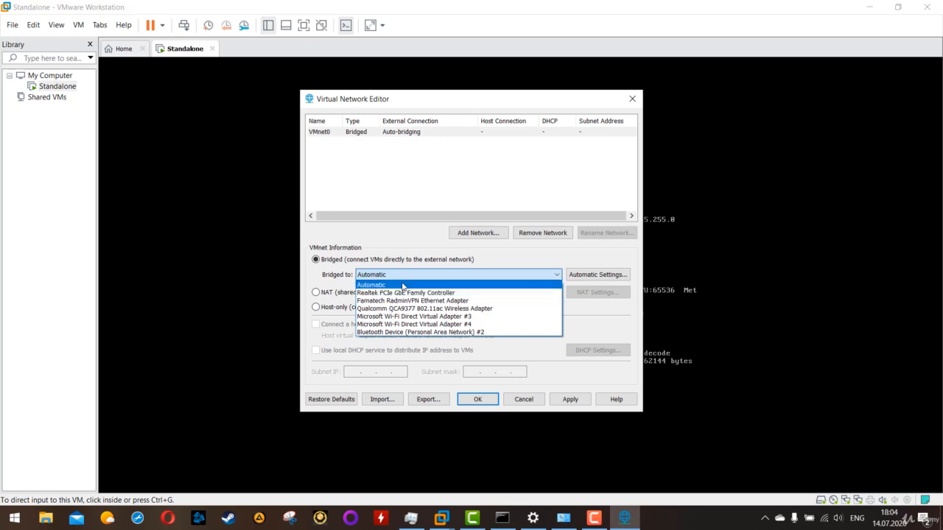
click(397, 285)
click(386, 276)
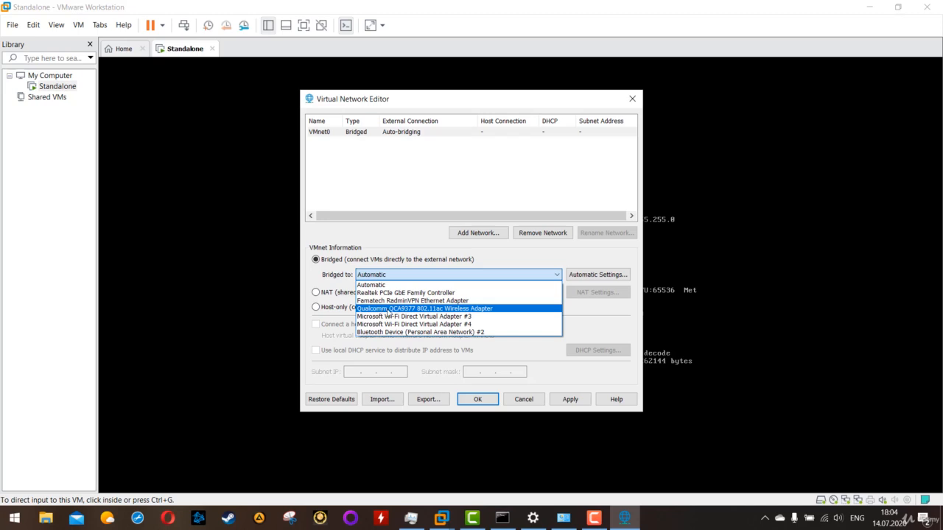
click(388, 309)
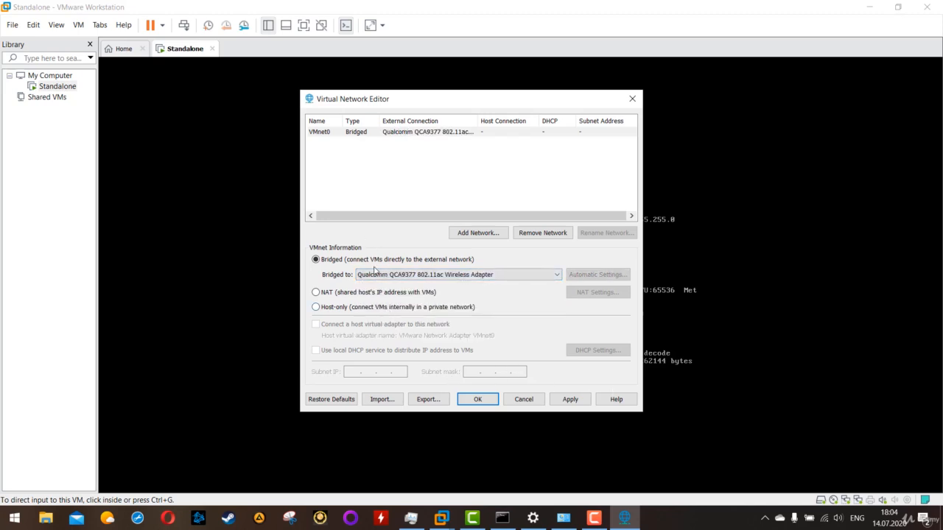
click(571, 402)
click(483, 399)
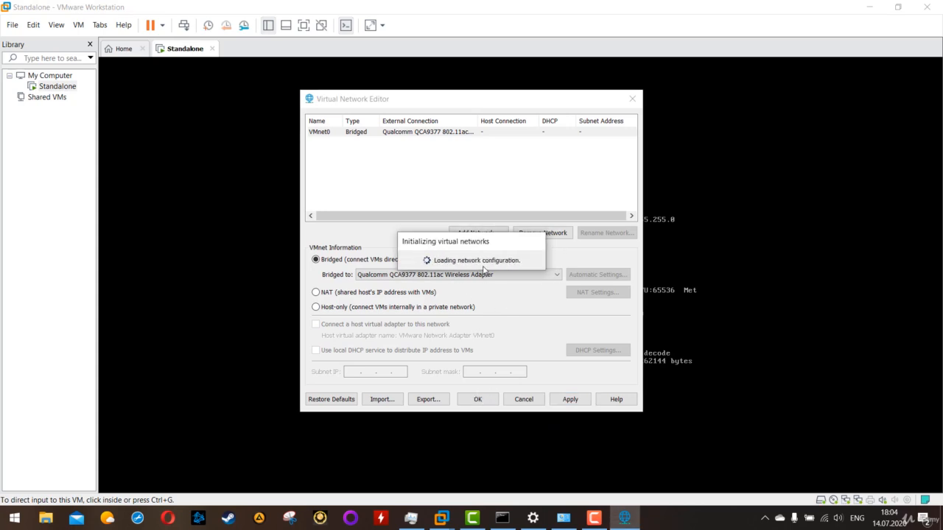
click(478, 400)
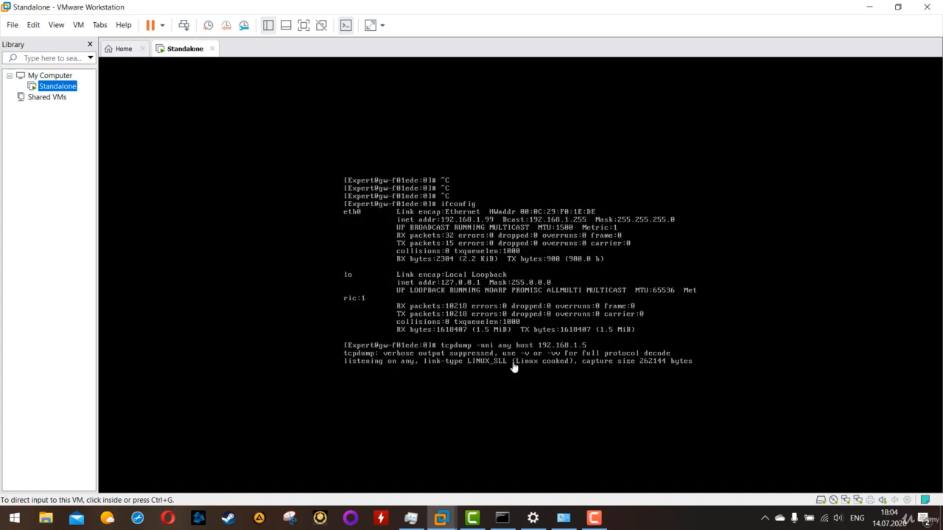
Step: Stop the running packet capture on the gateway and restart tcpdump -nni any host 192.168.1.5
click(483, 326)
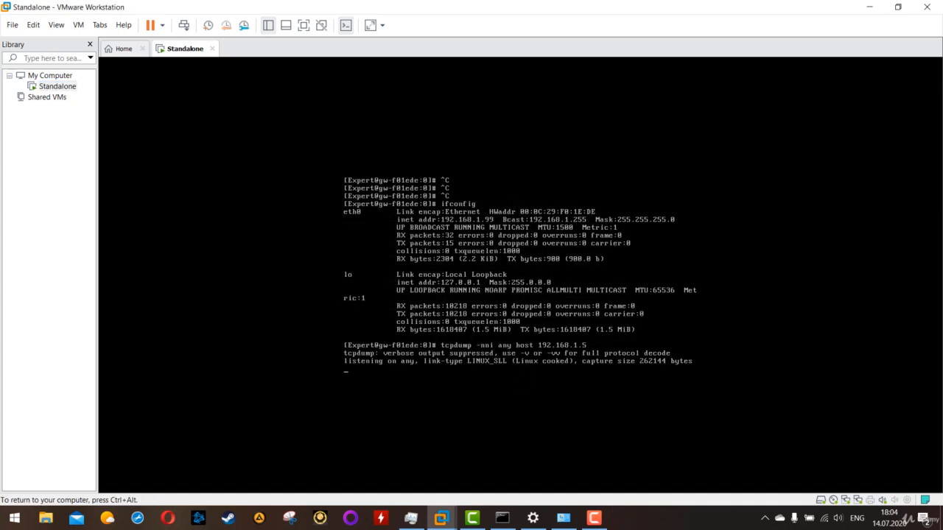
key(ctrl+c)
key(ctrl+c)
key(ctrl+c)
key(ctrl+c)
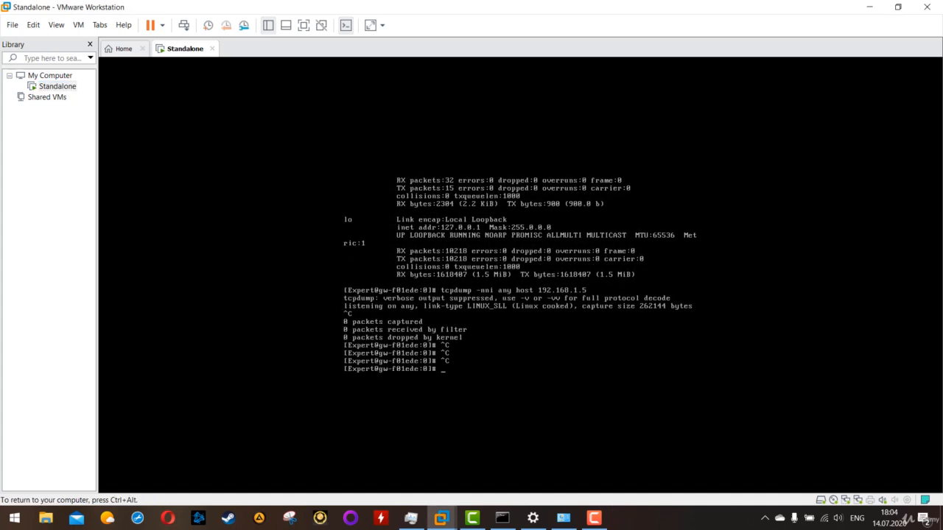
key(Up)
key(Return)
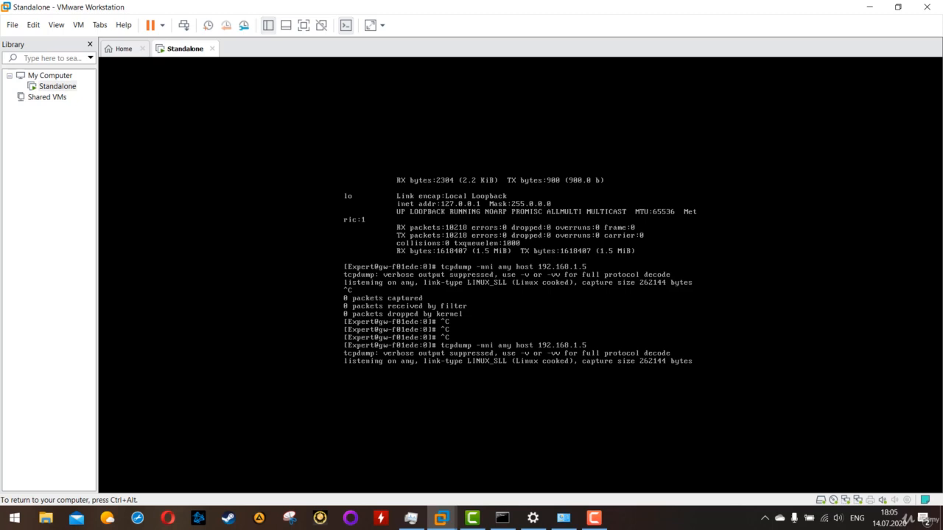
Step: Switch to the host's Command Prompt, stop the stalled ping and run ping 192.168.1.99 again
key(ctrl+alt)
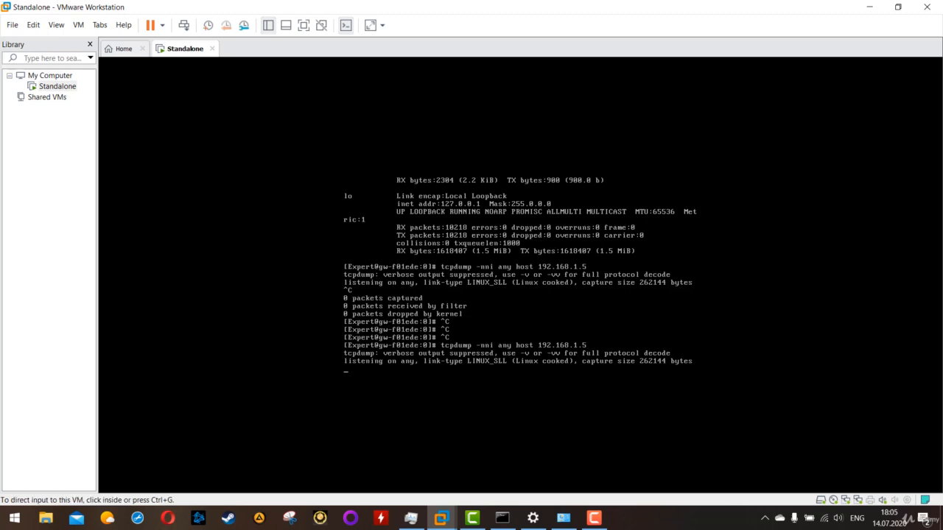
click(502, 518)
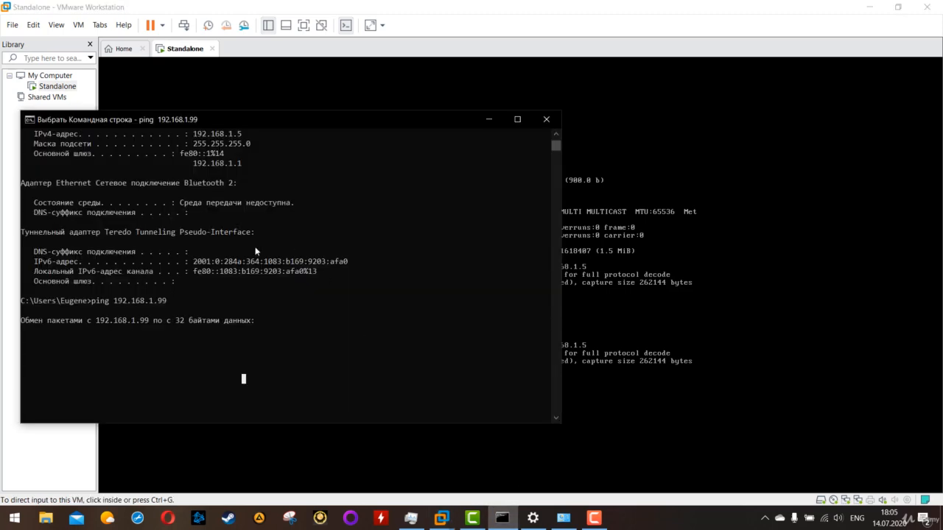
key(ctrl+c)
key(ctrl+c)
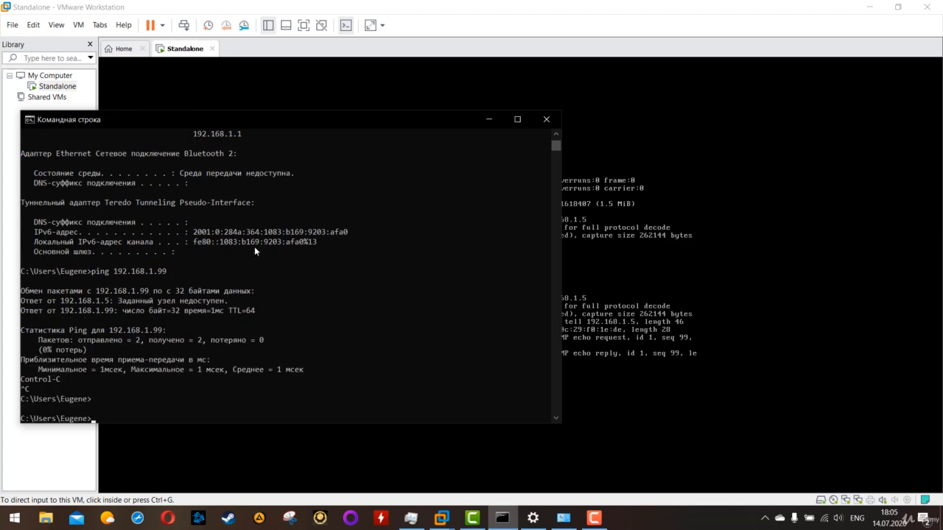
key(Return)
key(Up)
key(Return)
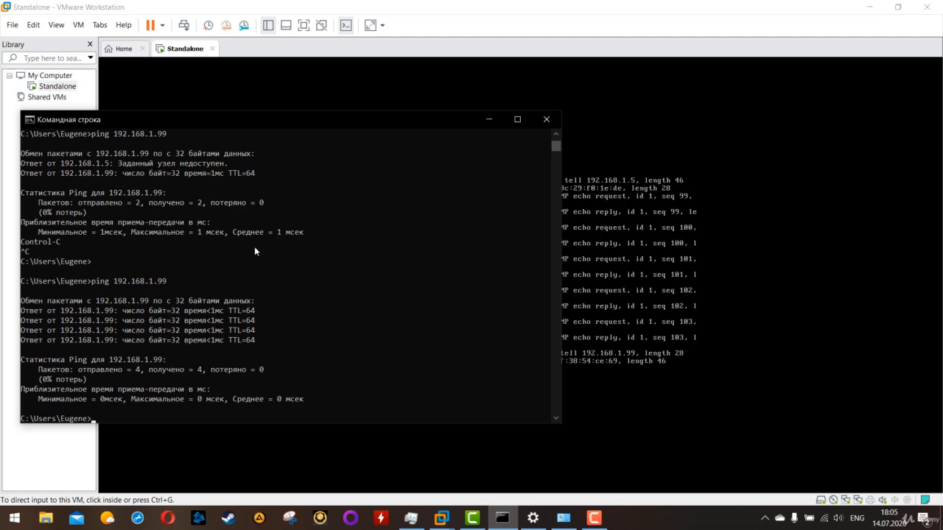
Step: Return to the gateway console, stop the packet capture and ping the host at 192.168.1.5
click(780, 253)
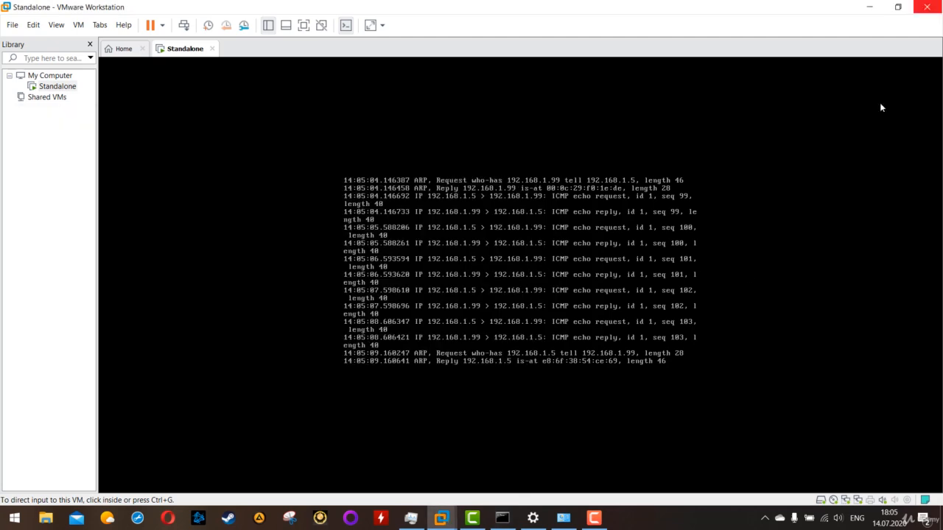
click(408, 307)
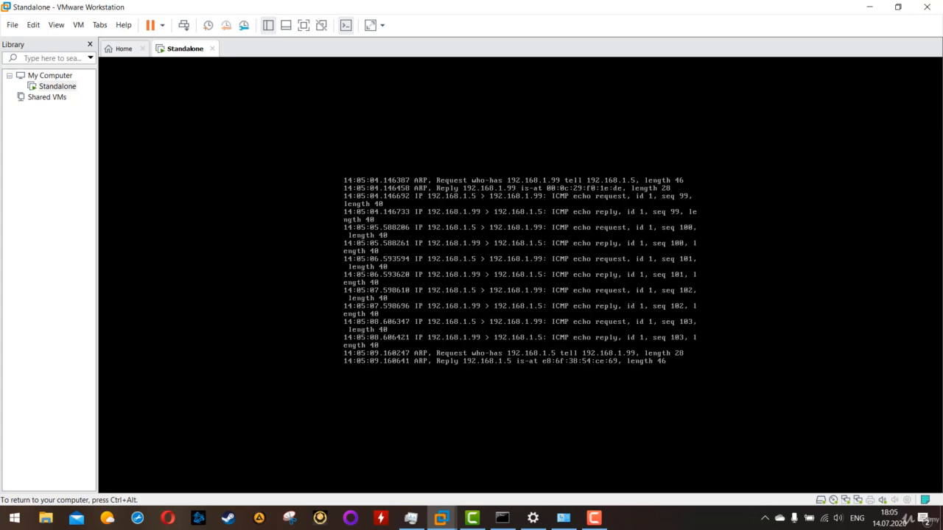
key(ctrl+c)
key(ctrl+c)
text(pi)
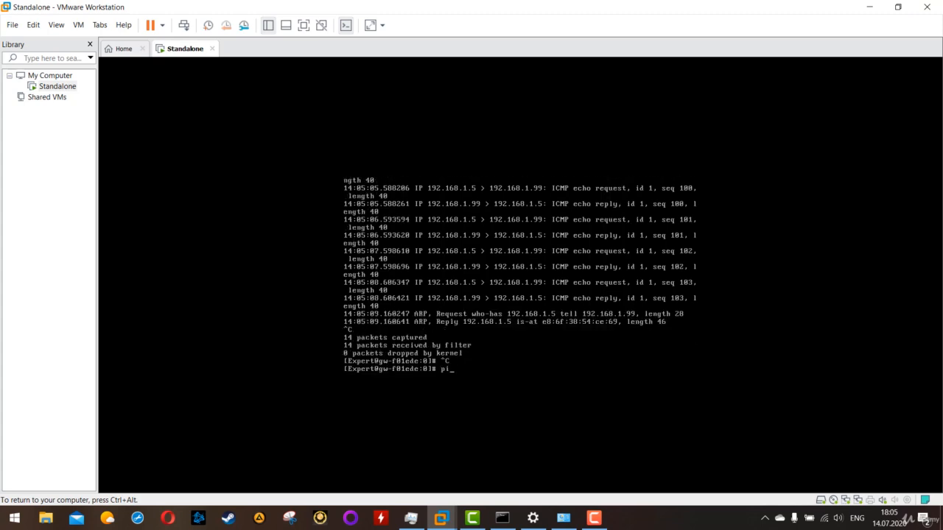
text(ng 192.168/1.5)
key(Return)
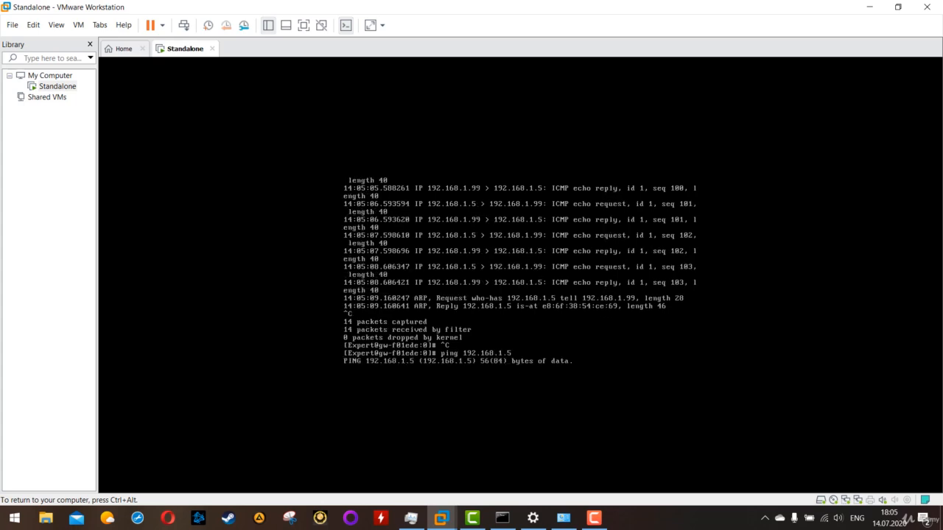